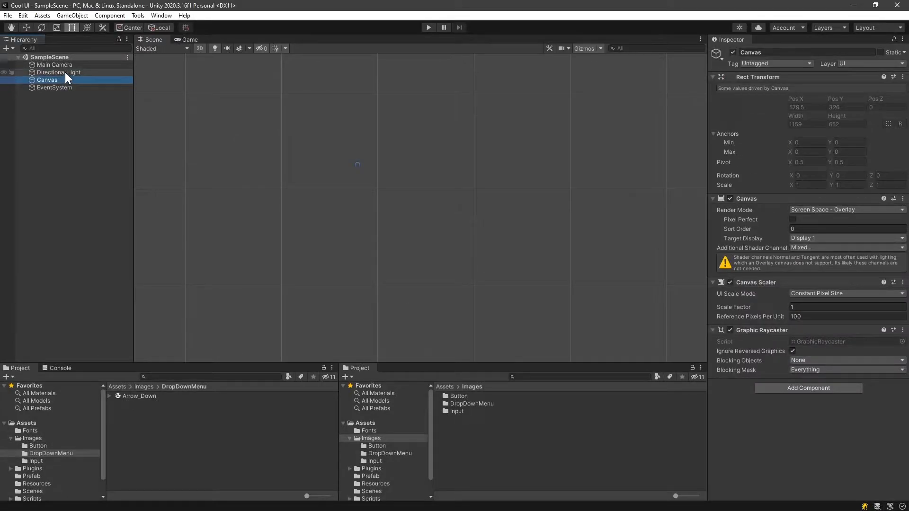
Add a UI Panel as a child of the Canvas.
left_click(64, 71)
left_click(57, 80)
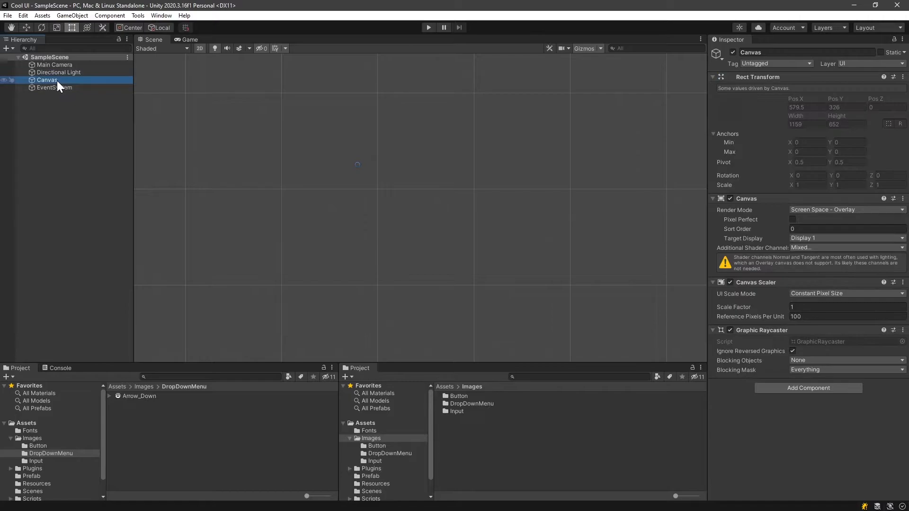
right_click(41, 81)
mouse_move(94, 278)
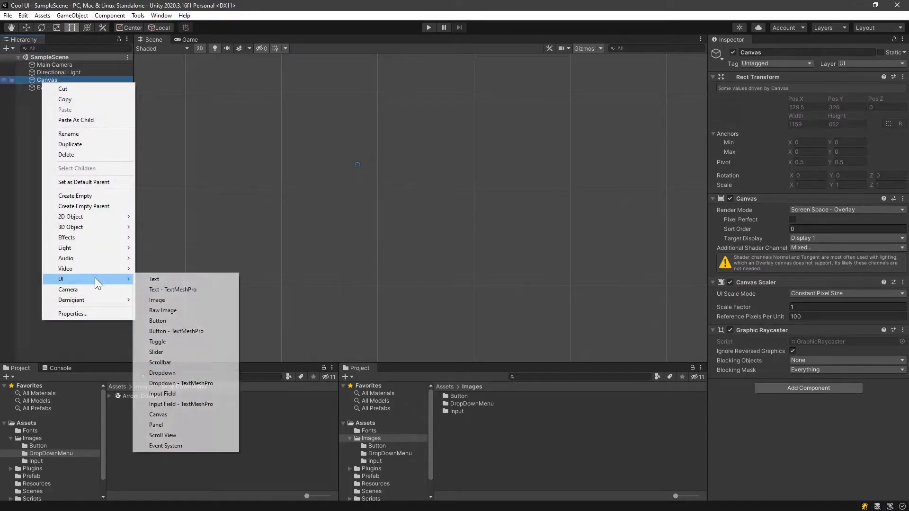
left_click(156, 425)
Set the Panel's image colour to dark 1A1A19 with an alpha of 200.
left_click(819, 235)
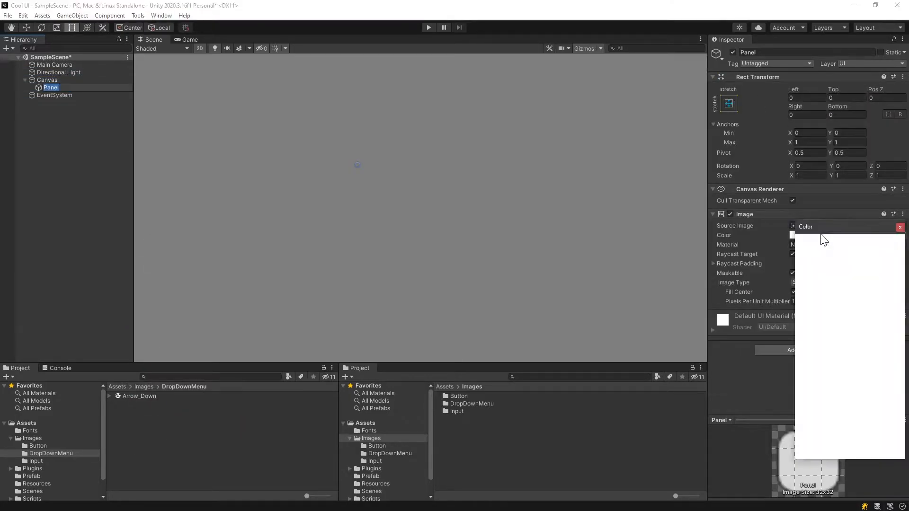
left_click(804, 449)
left_click(738, 371)
left_click(847, 237)
left_click(884, 415)
type("200")
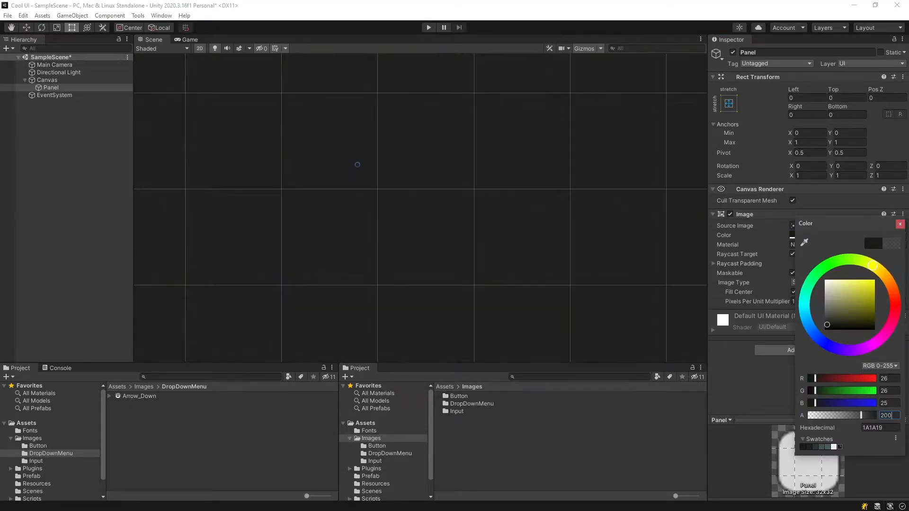
key("Return")
Make the Panel's colour fully opaque by setting its alpha to 255.
left_click(425, 30)
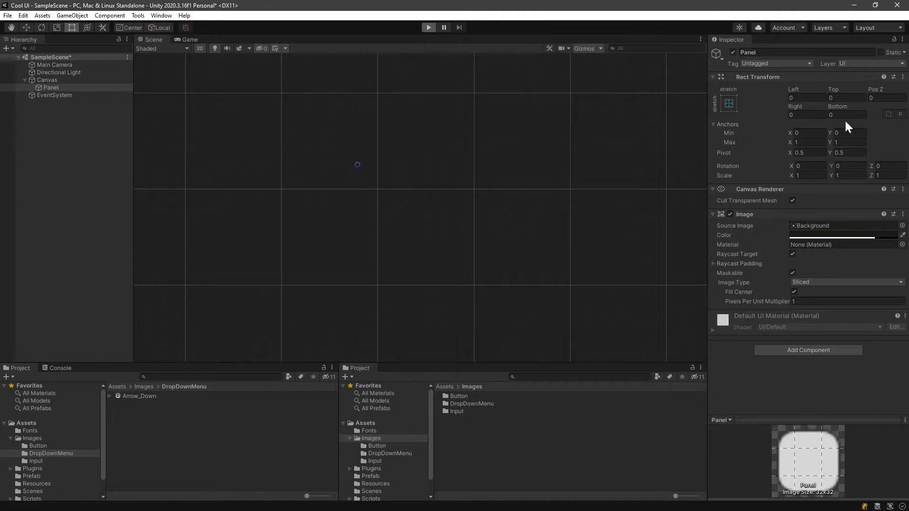
left_click(856, 236)
left_click(887, 342)
type("255")
left_click(428, 27)
left_click(858, 236)
left_click(887, 342)
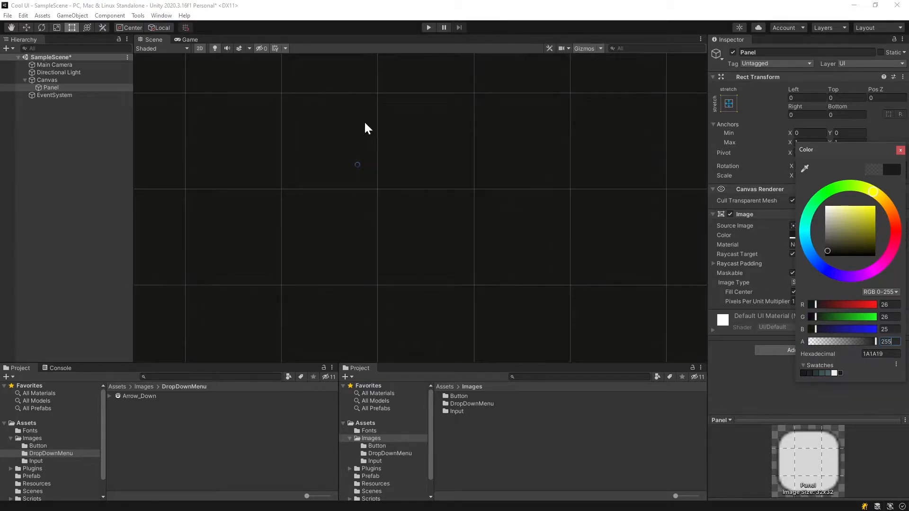
Add a TextMeshPro Dropdown as a child of the Panel, keeping its default name.
right_click(47, 87)
mouse_move(76, 283)
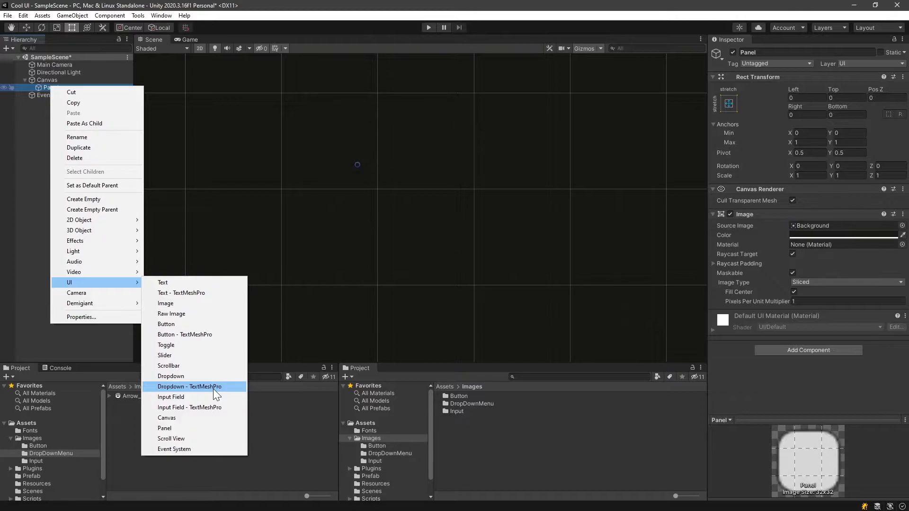
left_click(213, 387)
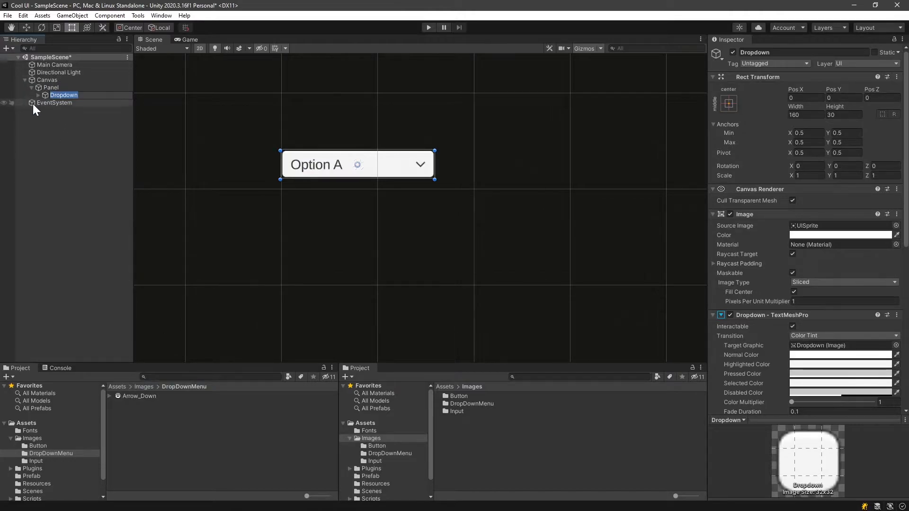
key("Return")
Expand the Dropdown's hierarchy and examine its Label, Arrow and Template objects, including the Viewport, Content, Item and Scrollbar children.
left_click(38, 95)
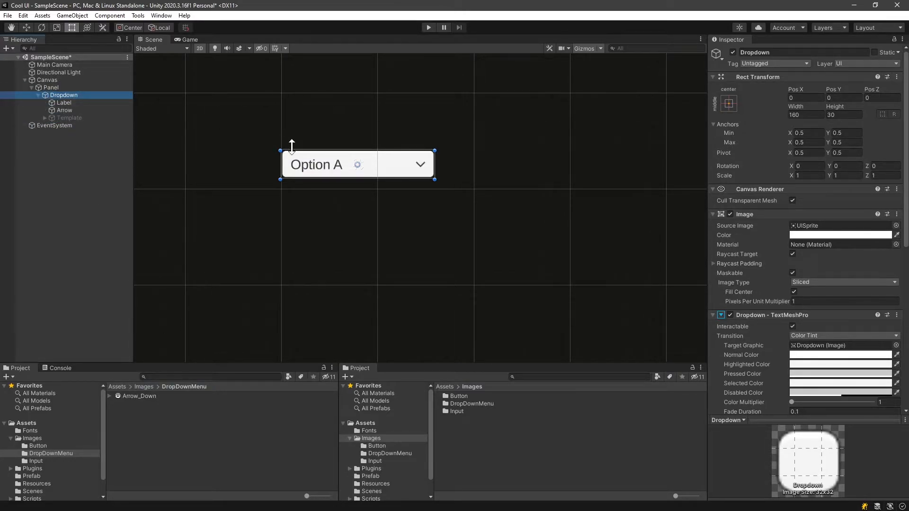
left_click(61, 102)
left_click(66, 110)
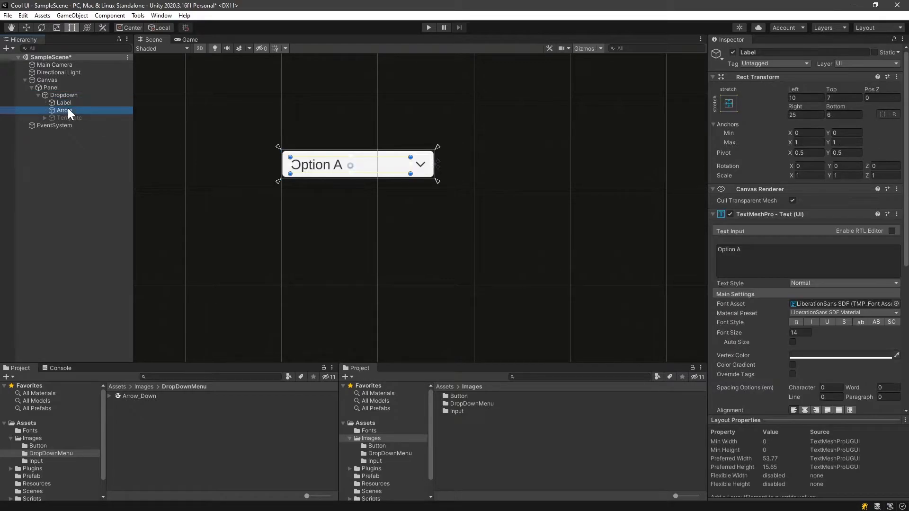
left_click(72, 117)
left_click(45, 117)
left_click(52, 133)
left_click(51, 125)
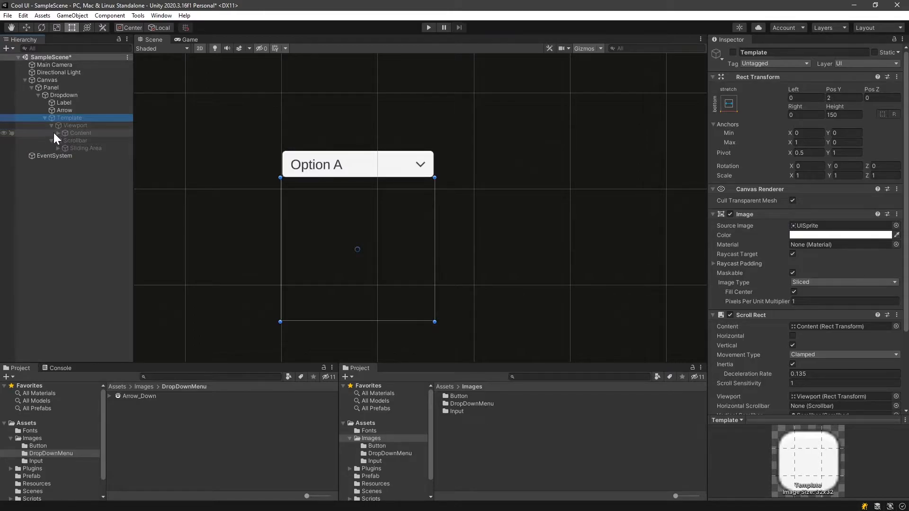
left_click(57, 132)
left_click(64, 140)
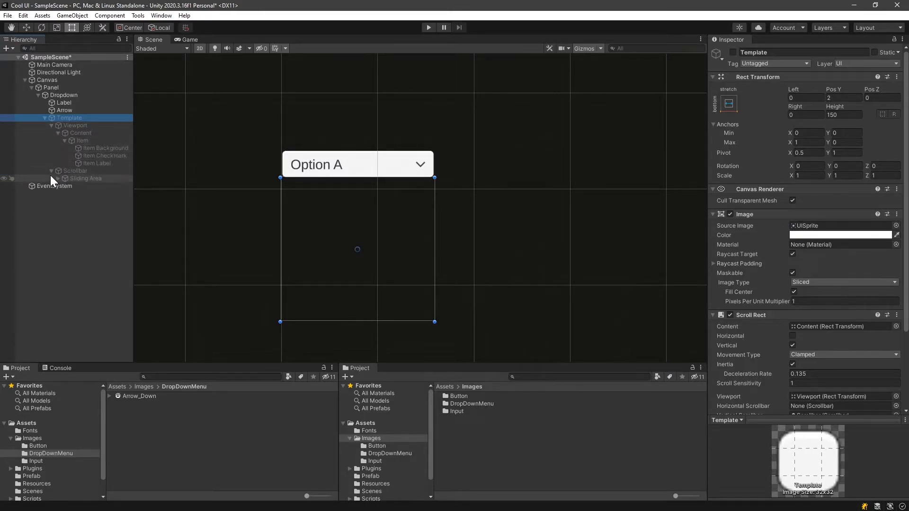
left_click(57, 179)
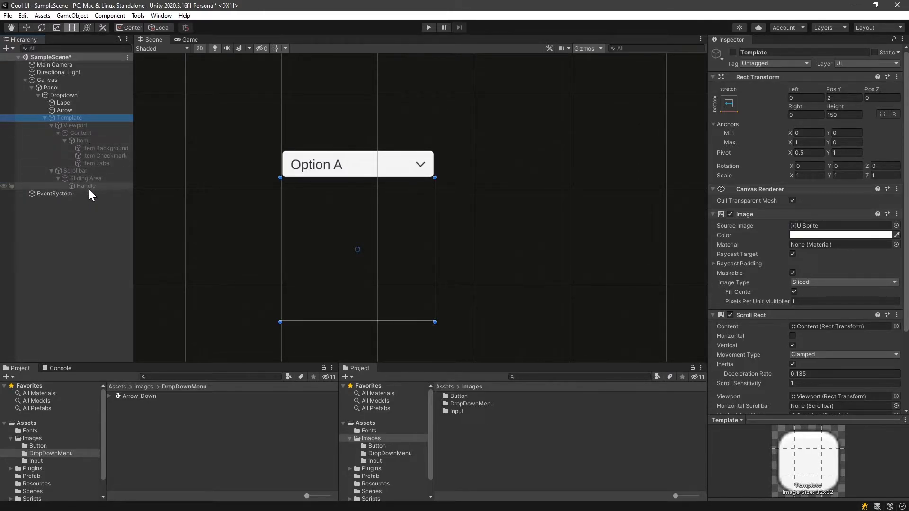
Give the Dropdown the Text_Input_Background source image and dark colour 1A1A19 with an alpha of 175.
left_click(70, 96)
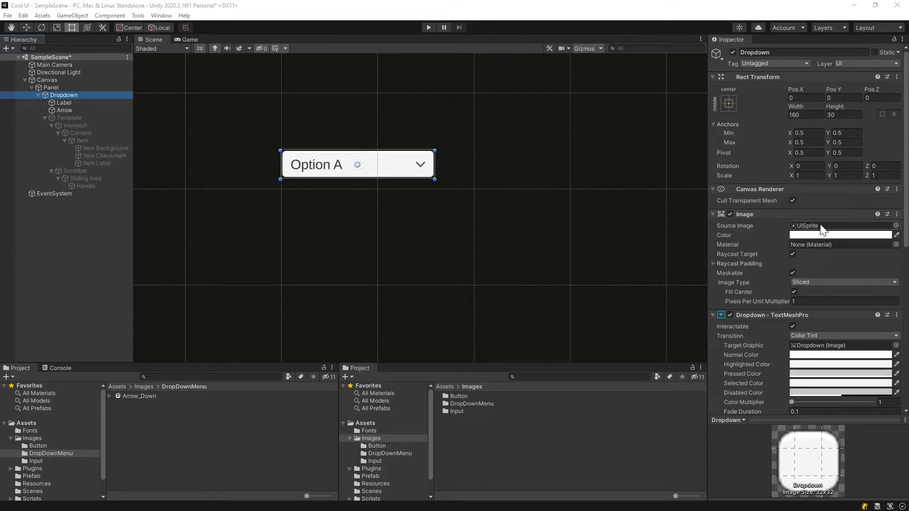
left_click_drag(35, 461, 805, 227)
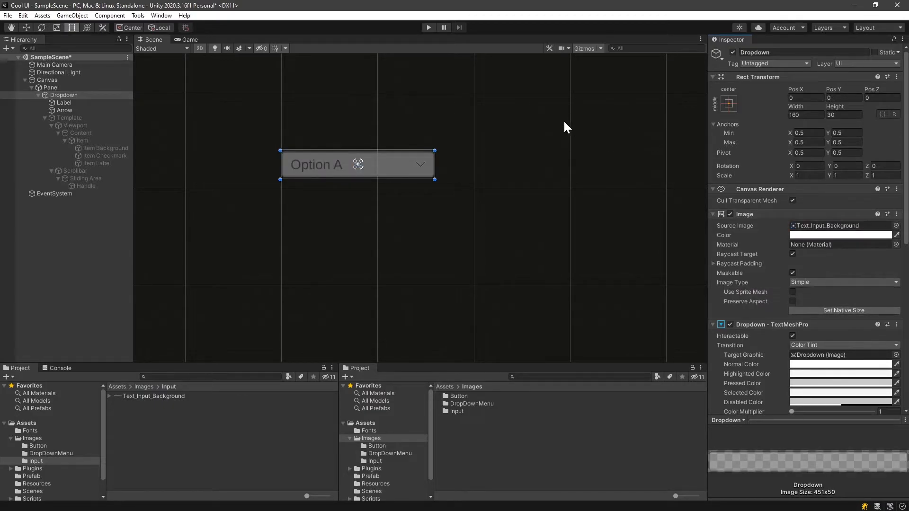
left_click(840, 234)
left_click(817, 448)
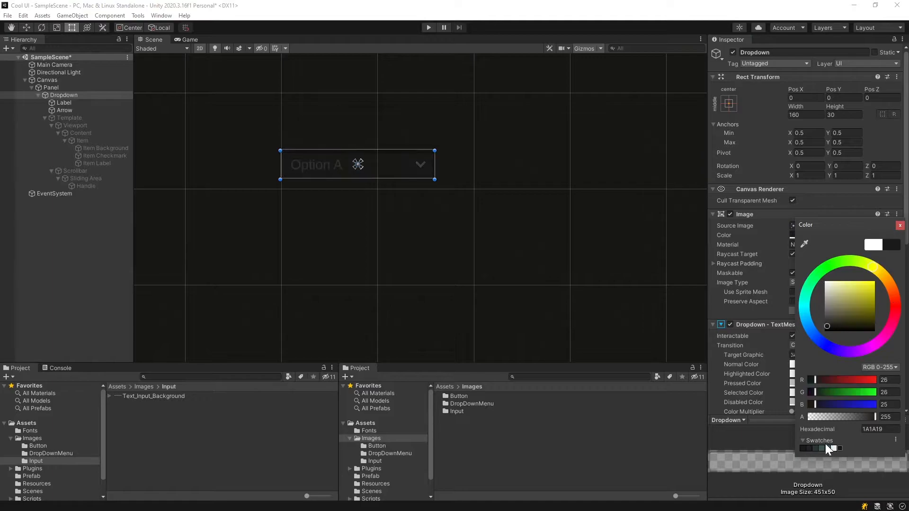
left_click(887, 416)
type("175")
left_click(900, 225)
Set the Dropdown Label's font asset to MicroSquare_Regular SDF and its vertex colour to the near-white swatch.
left_click(73, 101)
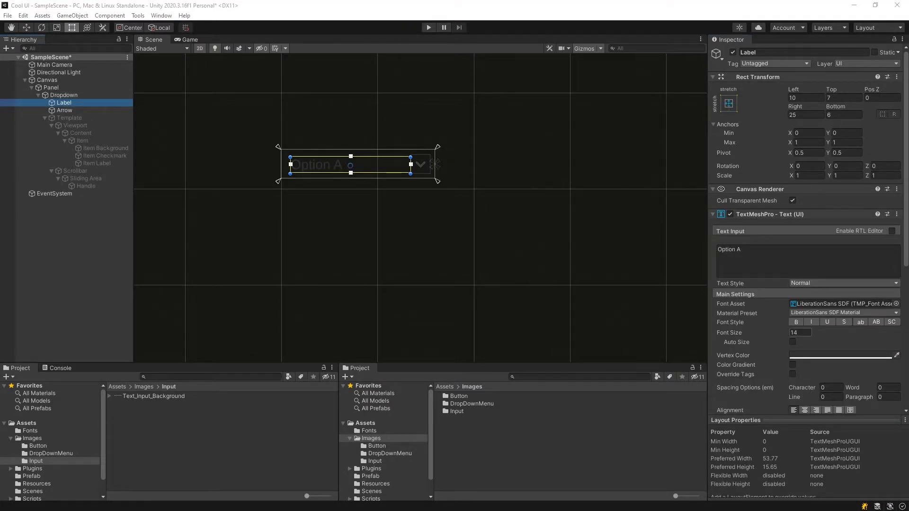
left_click(896, 303)
double_click(376, 254)
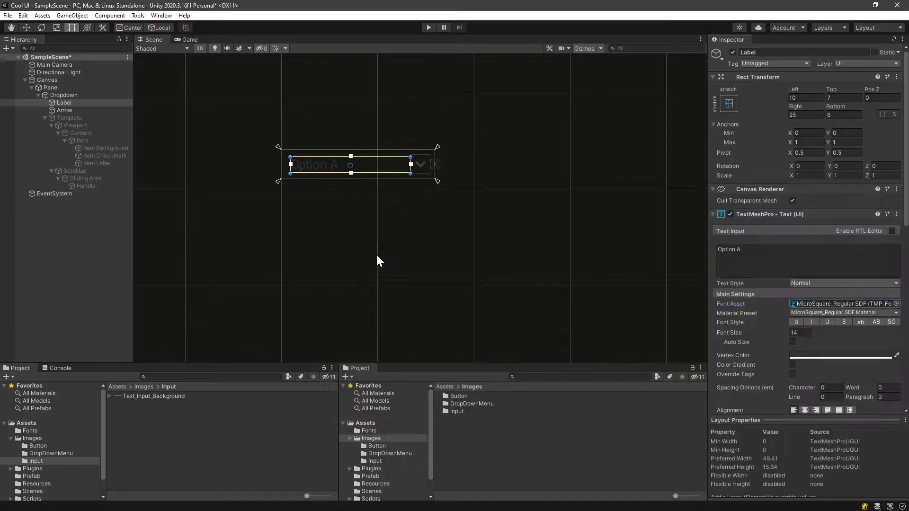
left_click(815, 356)
left_click(834, 498)
left_click(753, 321)
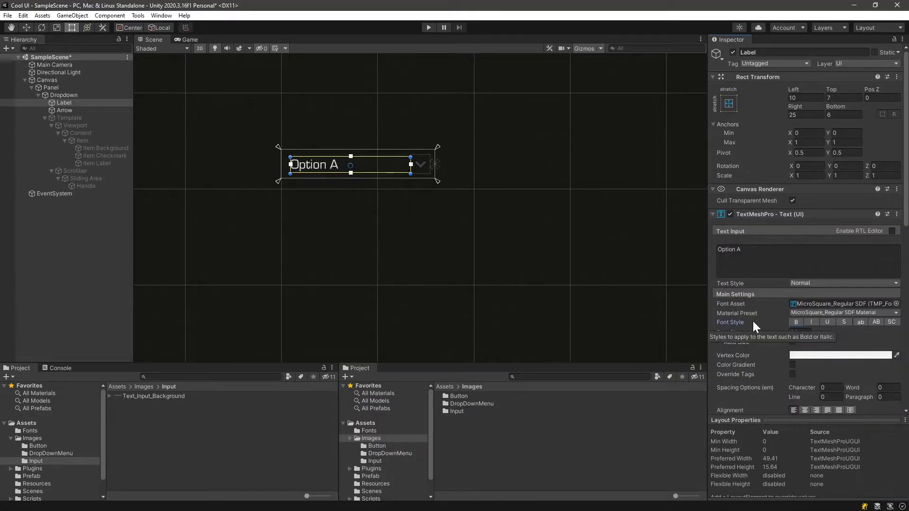
Set the Label's character spacing to 10 and its font size to 26.
scroll(805, 346, "down", 3)
left_click(830, 302)
type("10")
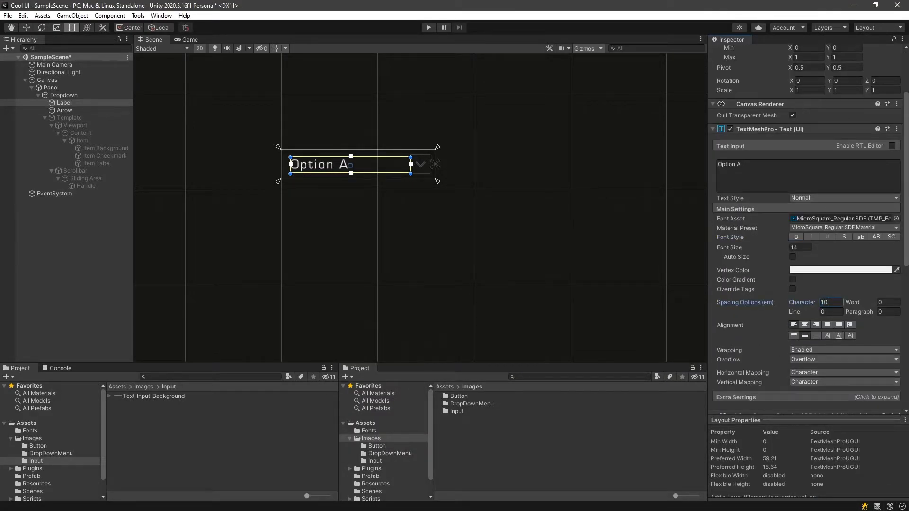
left_click(800, 247)
type("26")
Extend the Label's left edge outward, leaving a left margin of about 6.5.
left_click(65, 110)
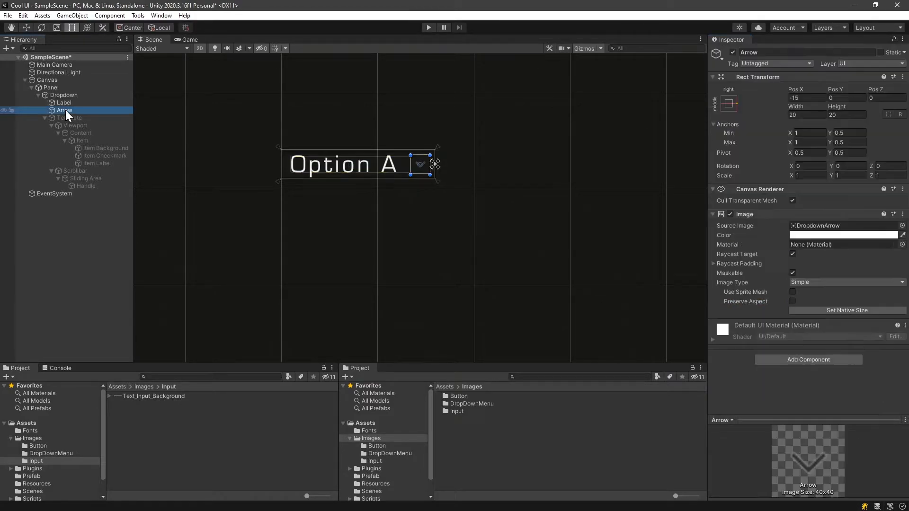
left_click(64, 103)
left_click_drag(289, 174, 285, 174)
Enlarge the Dropdown to about 200 wide and 40 high by extending its right and lower edges.
left_click(67, 95)
left_click_drag(431, 164, 473, 164)
left_click(331, 176)
left_click(71, 96)
left_click_drag(368, 179, 369, 189)
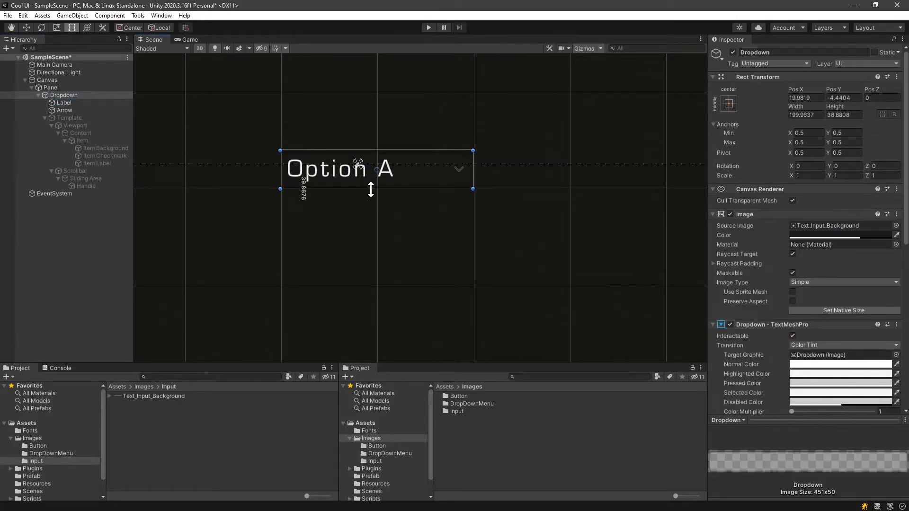
Stretch the Label over the Dropdown's full height, with zero top and bottom margins.
left_click(67, 103)
left_click(97, 112)
left_click(95, 103)
left_click_drag(449, 180, 451, 151)
Use Arrow_Down as the Arrow's source image, extend it to the Dropdown's right edge and enable Preserve Aspect.
left_click(90, 110)
left_click(68, 453)
left_click_drag(137, 396, 842, 226)
left_click_drag(468, 168, 473, 171)
left_click(792, 301)
Tint the Arrow with the dark teal swatch and size it to about 34 by 40.
left_click(801, 234)
left_click(803, 450)
left_click(450, 181)
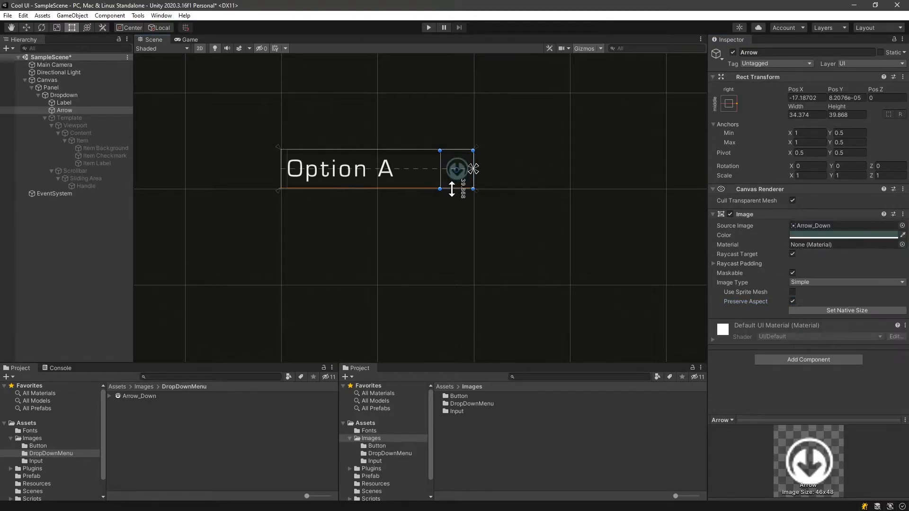
Run the scene, test opening and closing the dropdown with its arrow, and stop play mode.
left_click(459, 117)
left_click(430, 27)
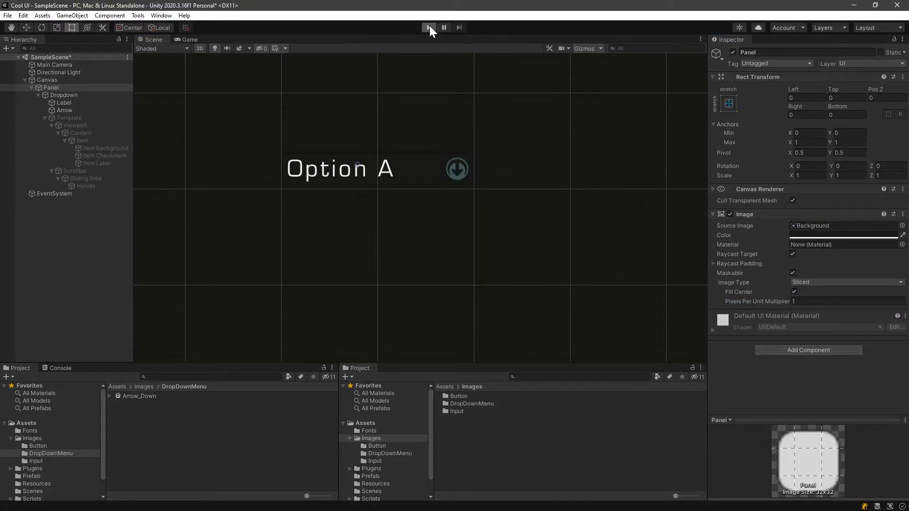
left_click(472, 209)
left_click(471, 210)
left_click(471, 210)
left_click(471, 209)
left_click(471, 210)
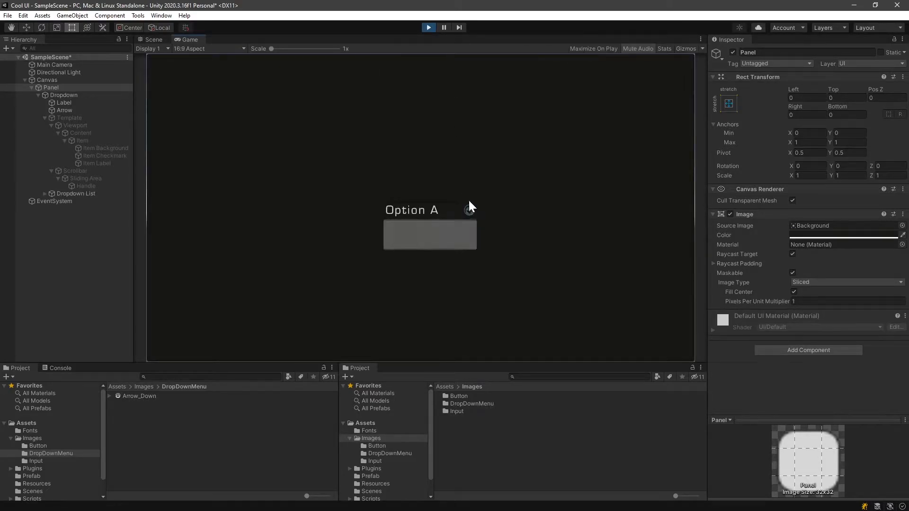
left_click(428, 27)
Set the Label's font size to 24 and widen the Dropdown to about 230.
left_click(63, 103)
left_click(800, 332)
type("24")
key("Return")
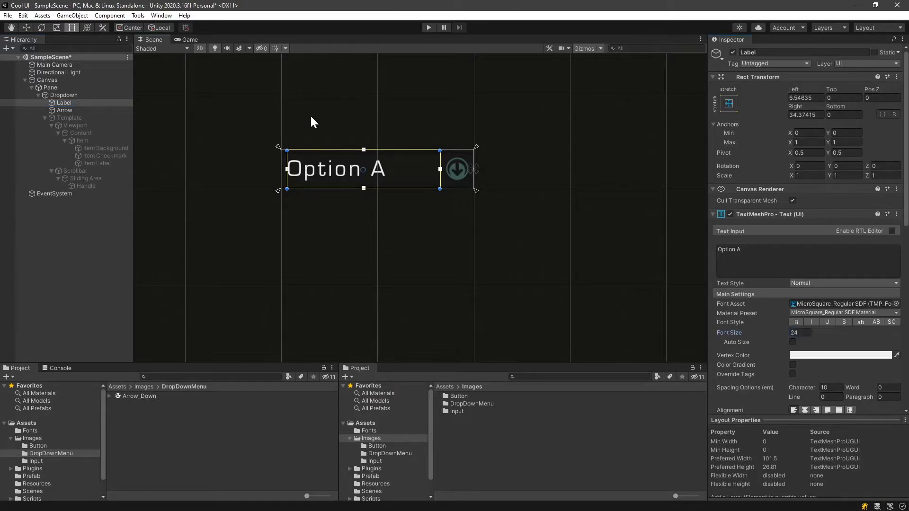
left_click(64, 95)
left_click_drag(473, 174, 501, 173)
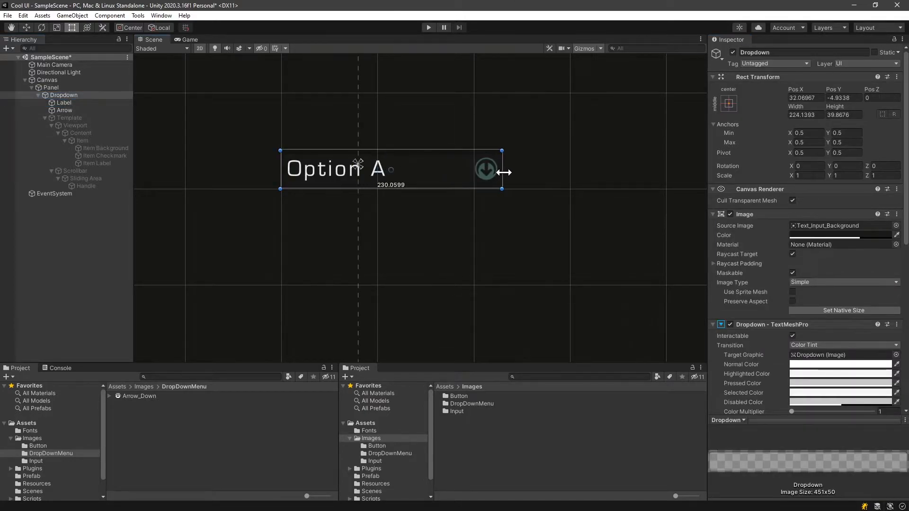
Run the scene again to check the widened dropdown's open list, and stop play mode.
left_click(429, 28)
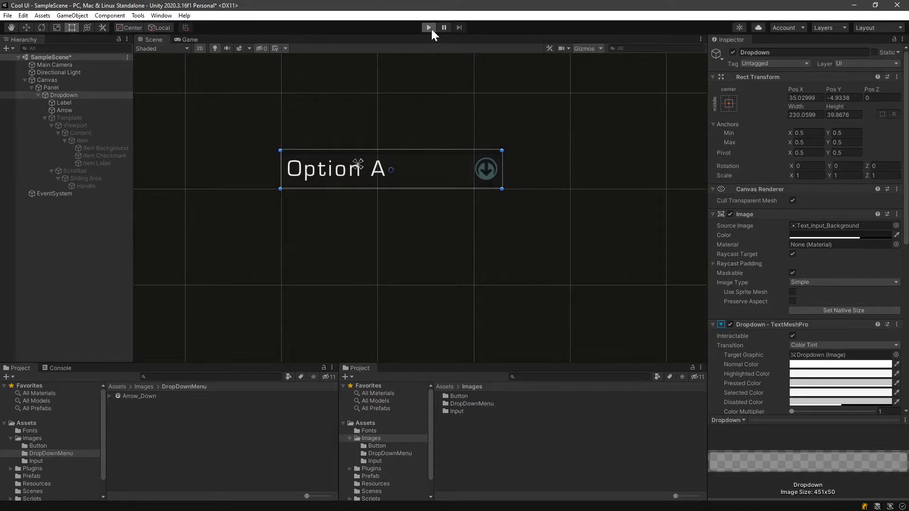
left_click(483, 210)
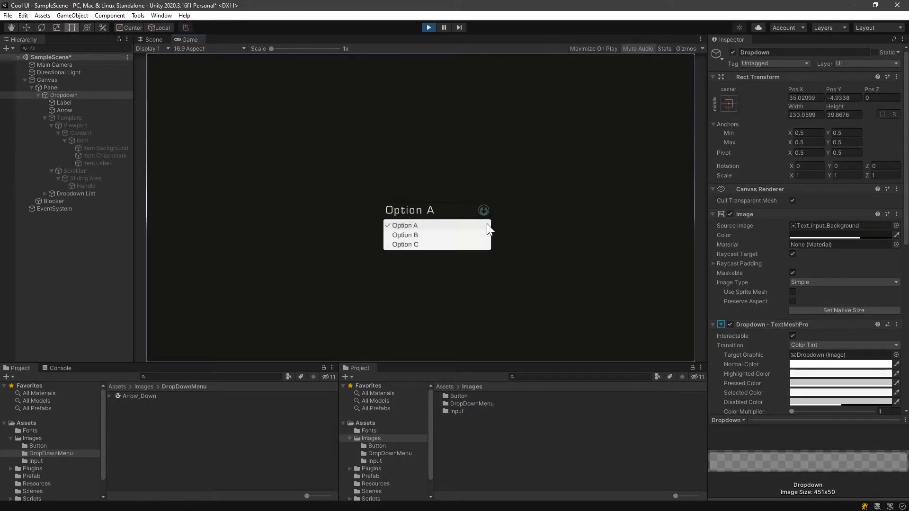
left_click(428, 27)
Examine the Dropdown - TextMeshPro component's settings, including its template reference, text references and option list.
left_click(88, 119)
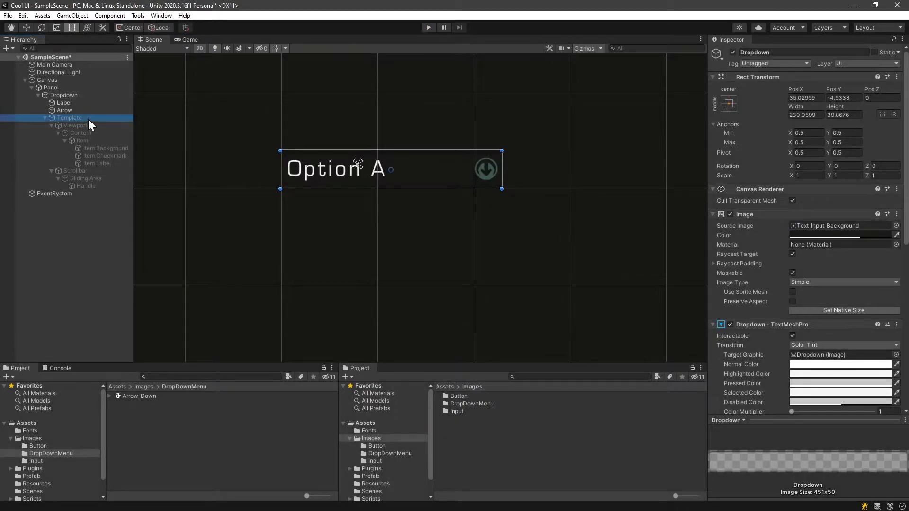
left_click(72, 94)
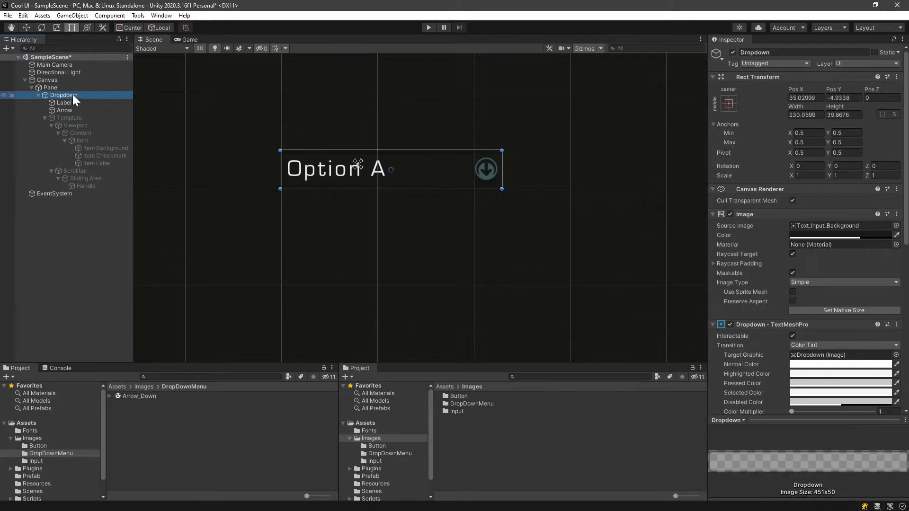
scroll(807, 330, "down", 10)
scroll(606, 271, "up", 2)
scroll(584, 229, "down", 3)
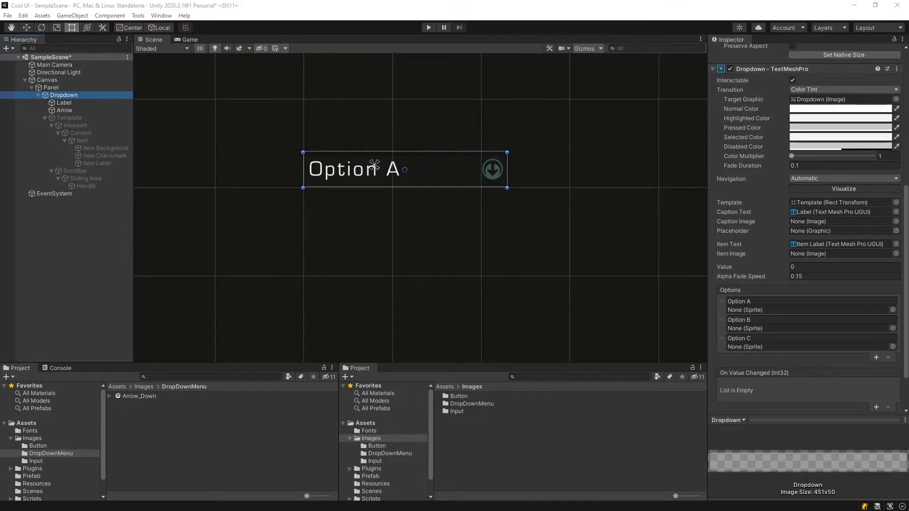
scroll(467, 175, "up", 1)
scroll(467, 176, "down", 1)
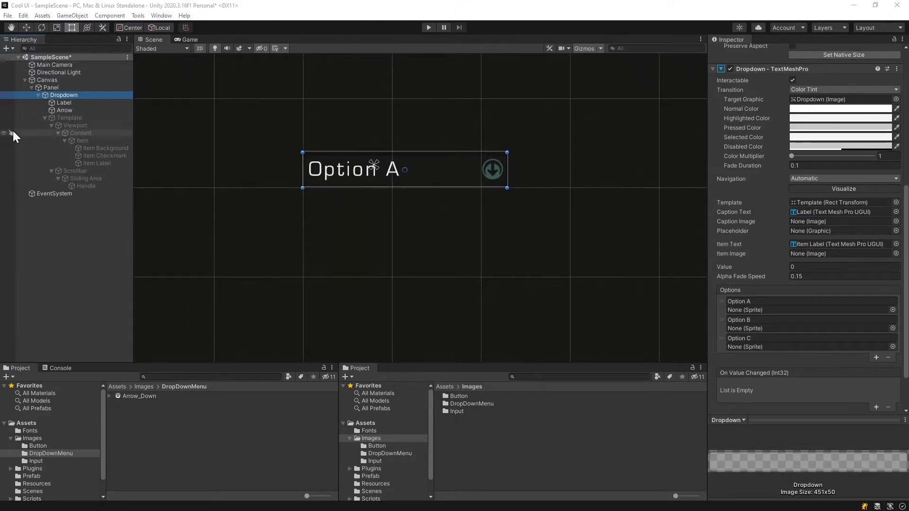
Activate the Dropdown's Template object in the scene.
left_click(28, 118)
scroll(777, 208, "up", 5)
left_click(733, 52)
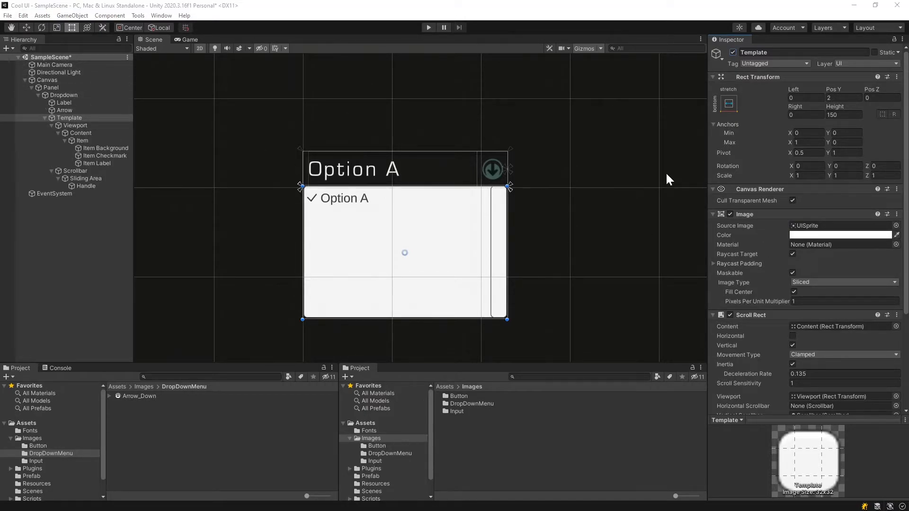
Set the Template's image colour to the first dark swatch with an alpha of 175.
left_click(841, 235)
left_click(806, 451)
left_click(885, 419)
type("175")
key("Return")
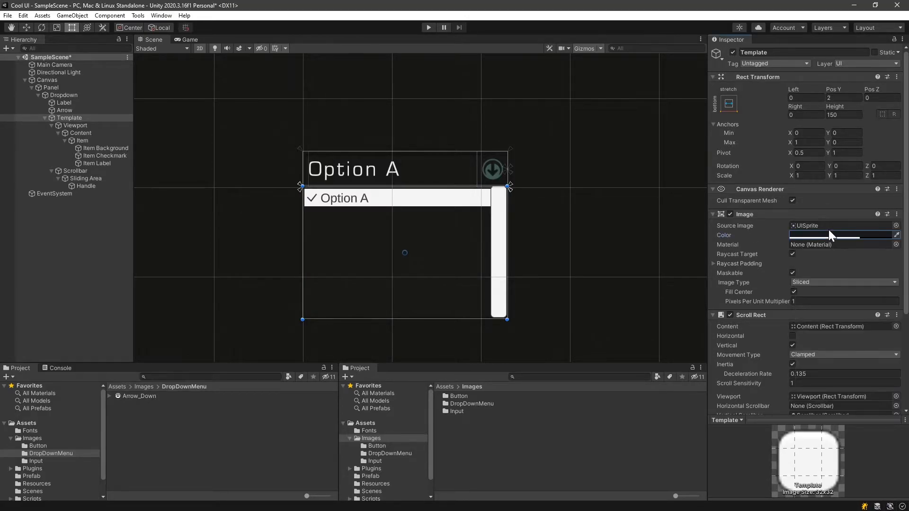
Set the Viewport's image colour to the first dark swatch (1A1A19) with an alpha of 175.
left_click(82, 126)
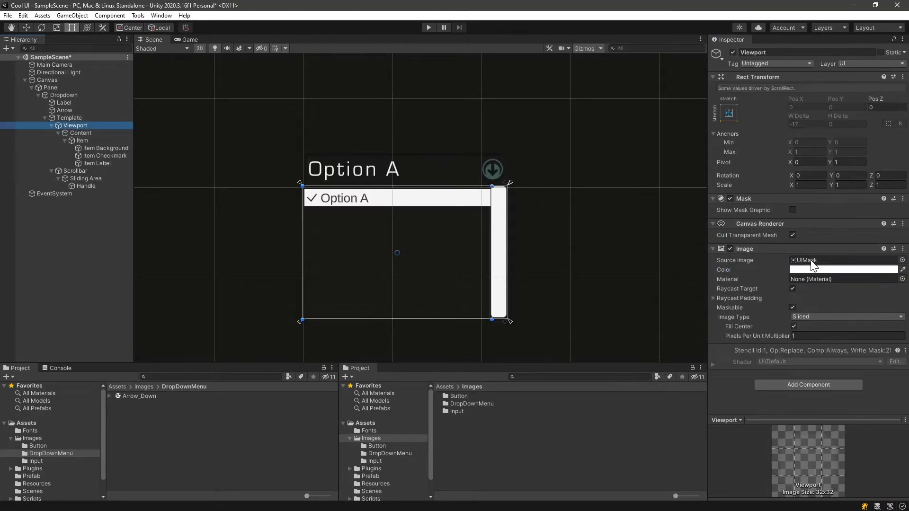
left_click(808, 270)
left_click(808, 485)
left_click(886, 453)
type("175")
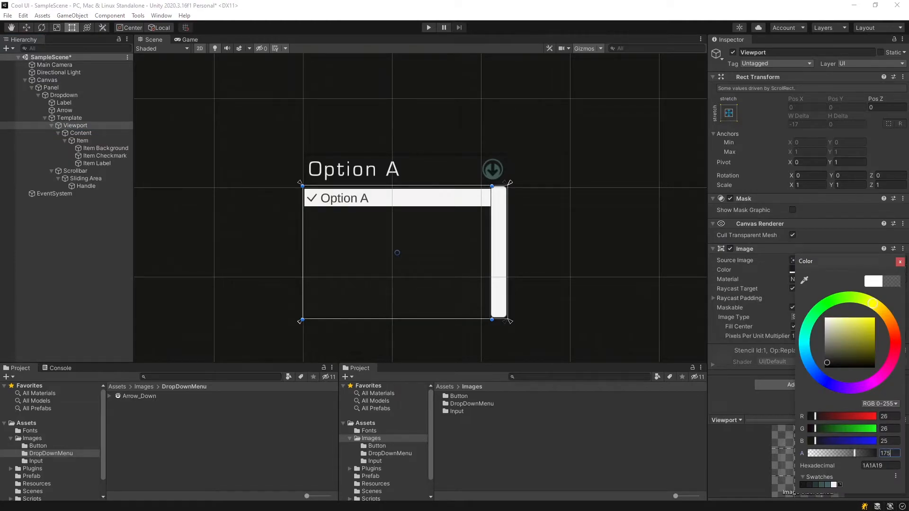
key("Return")
Set the Item toggle's normal colour to the first dark swatch and its highlighted colour to a blue-grey teal swatch.
left_click(81, 141)
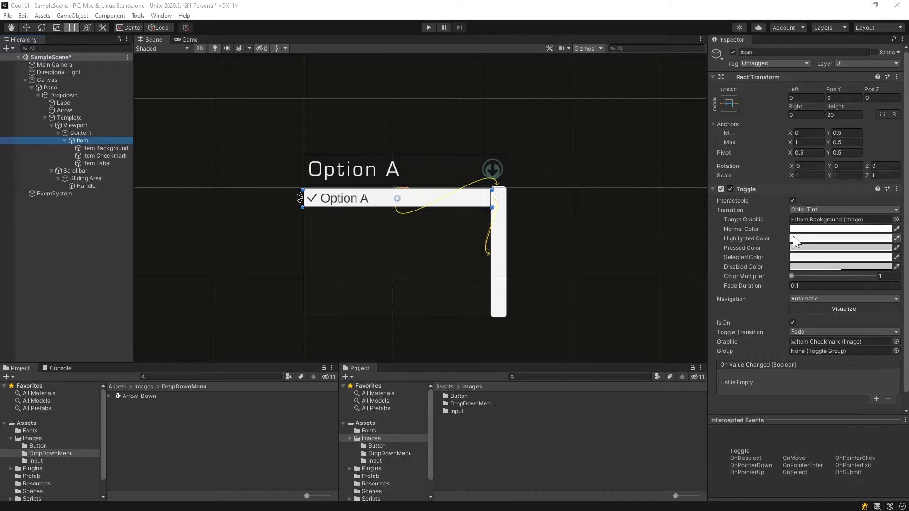
left_click(827, 230)
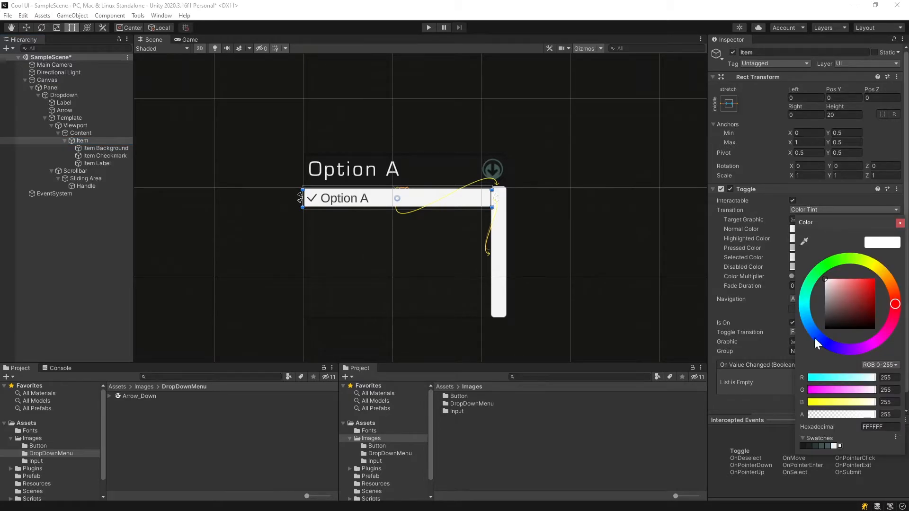
left_click(804, 448)
left_click(803, 240)
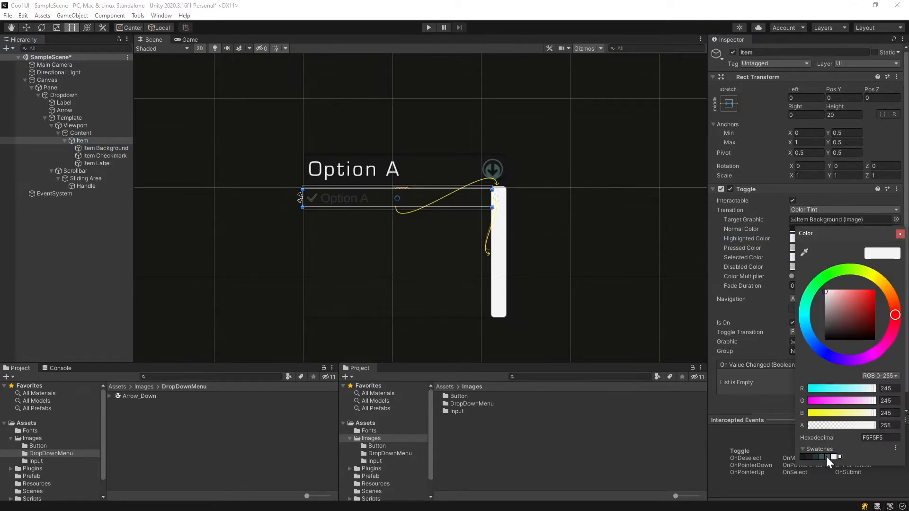
left_click(826, 457)
Set the Item toggle's pressed and selected colours to the dark navy swatch, and its colour multiplier to 5.
left_click(792, 249)
left_click(808, 457)
left_click(794, 259)
left_click(809, 473)
left_click(756, 285)
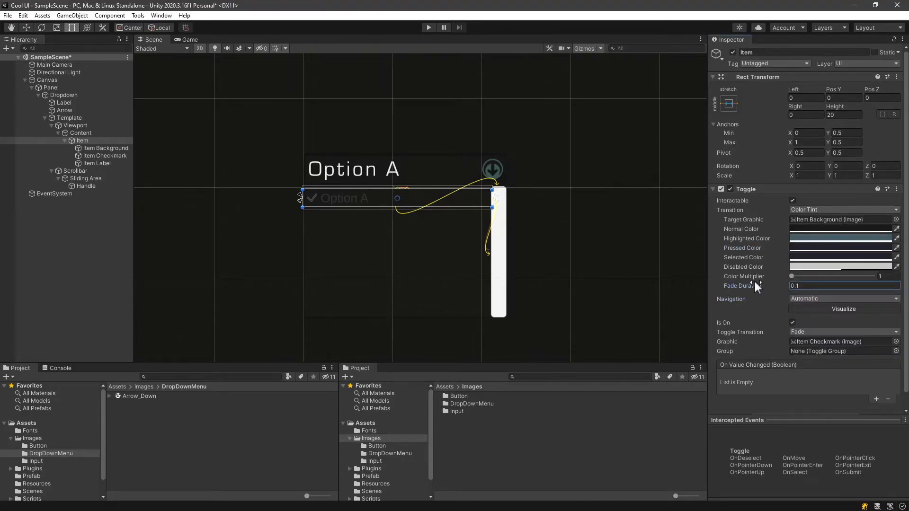
left_click_drag(795, 276, 905, 284)
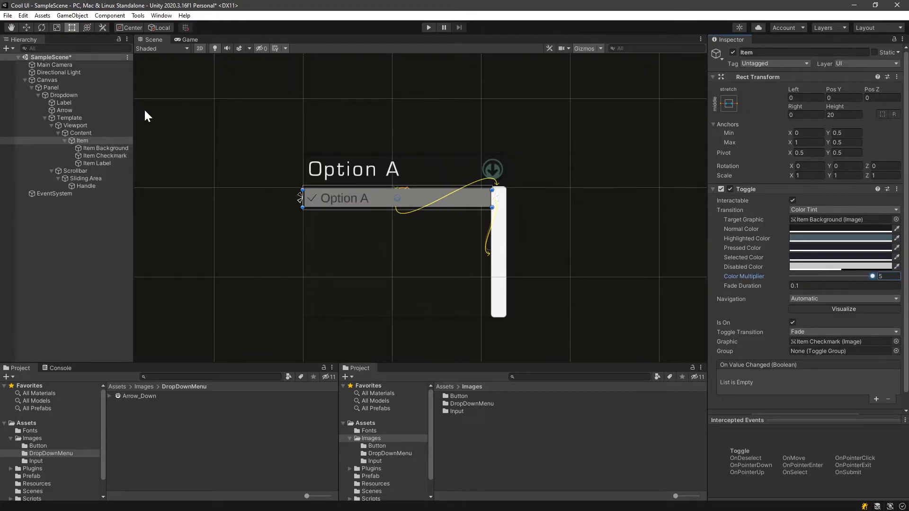
Set the Item Background's image colour to the first dark swatch.
left_click(105, 148)
left_click(817, 234)
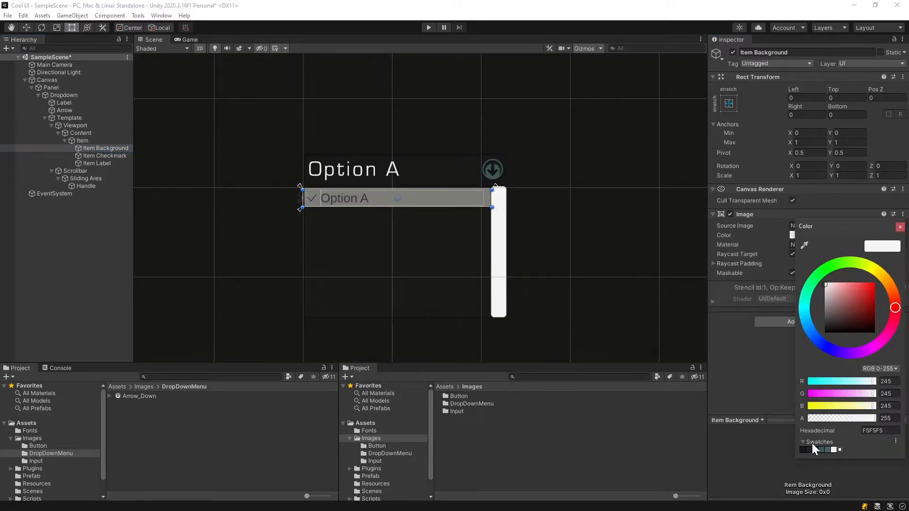
left_click(804, 450)
left_click(789, 359)
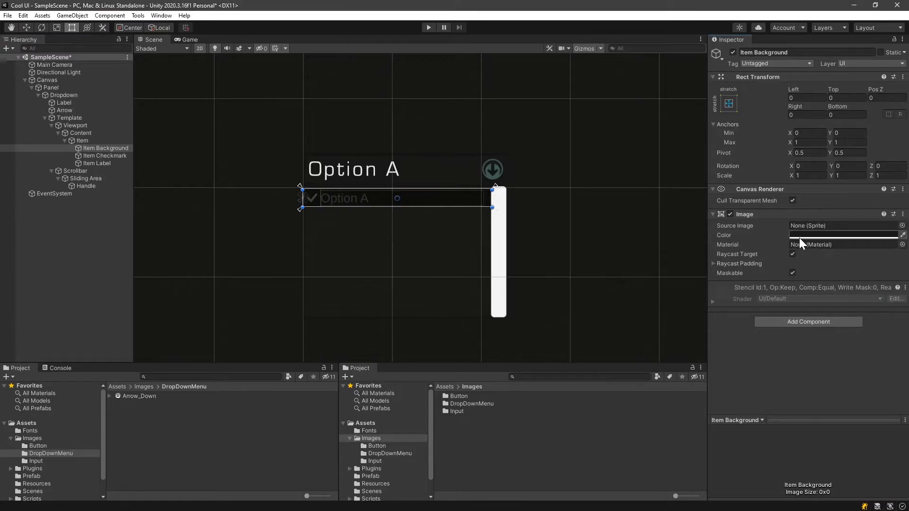
Delete the Item Checkmark from the template and move the Item Label's left edge to an offset of about 10.9.
left_click(115, 156)
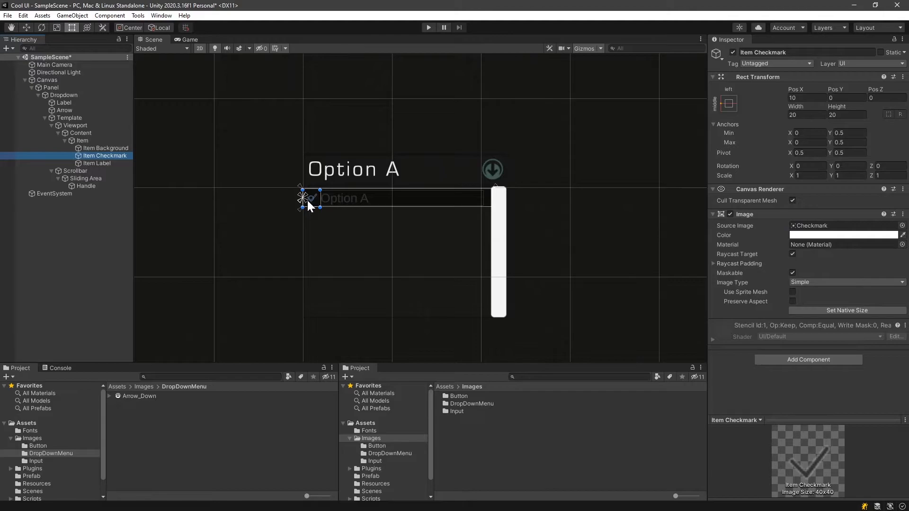
key("Delete")
left_click(103, 148)
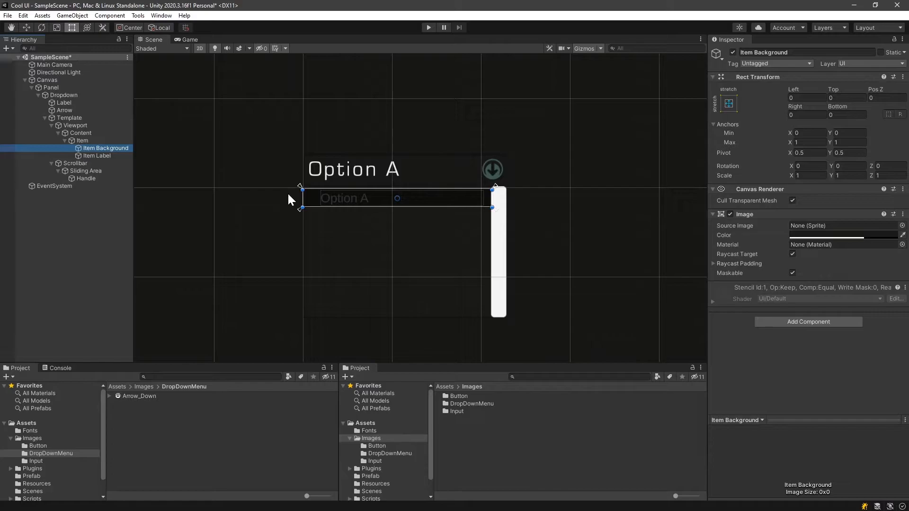
left_click(308, 199)
left_click_drag(308, 199, 311, 201)
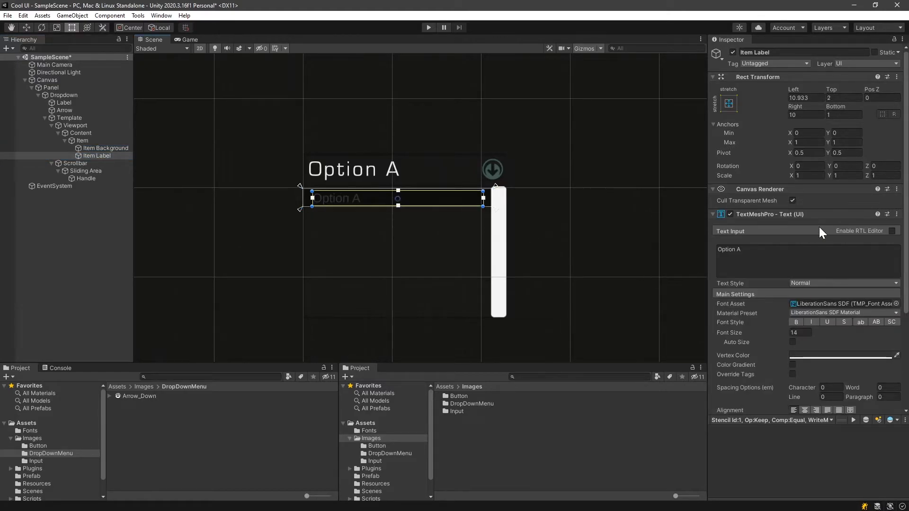
Give the Item Label the MicroSquare_Regular SDF font, a white vertex colour and a font size of 18.
left_click(896, 304)
double_click(408, 256)
left_click(814, 355)
left_click(833, 498)
left_click(800, 333)
type("14")
key("Return")
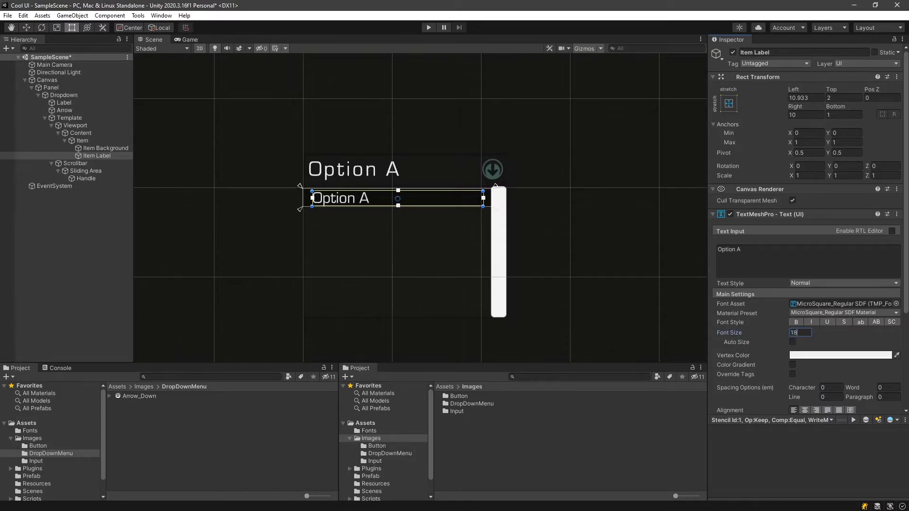
Enlarge the Item's height to 28 and set the Item Label's character spacing to 10.
left_click(82, 140)
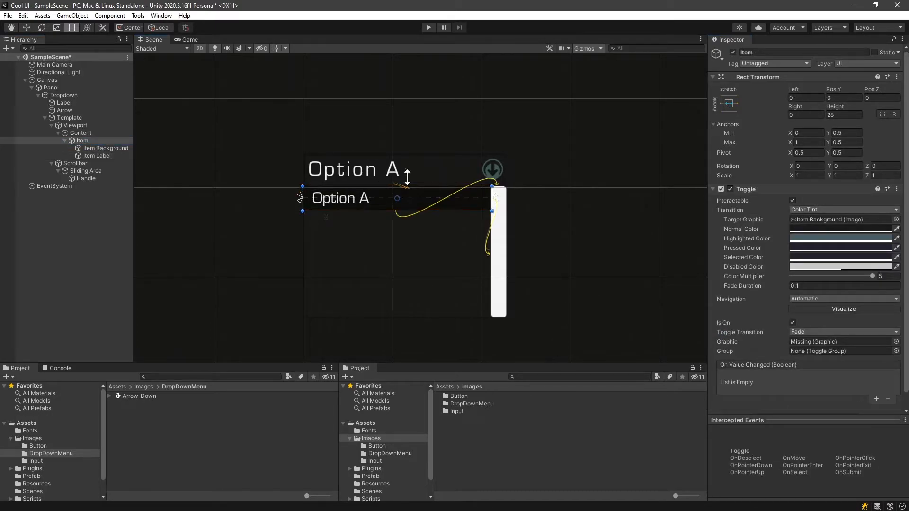
left_click(92, 156)
left_click(827, 387)
type("10")
Run the scene, choose different options in the restyled dropdown list to test it, and stop play mode.
left_click(430, 26)
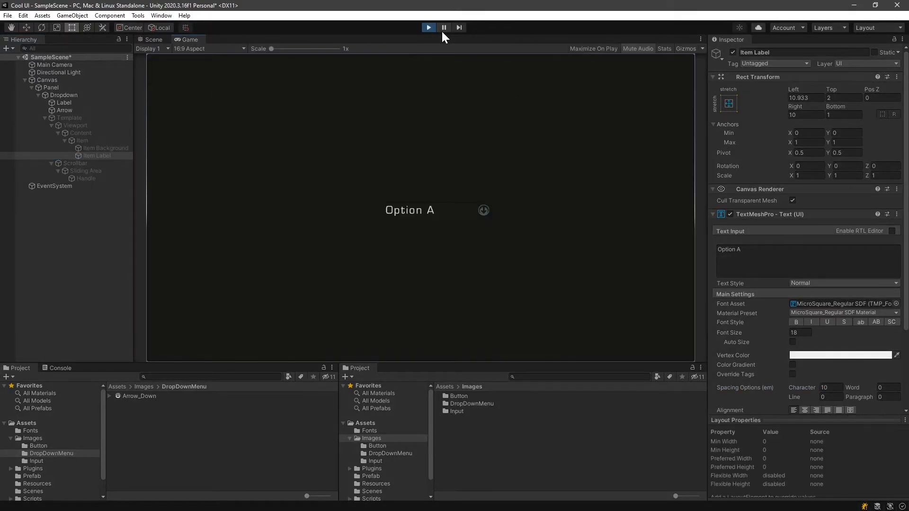
left_click(485, 208)
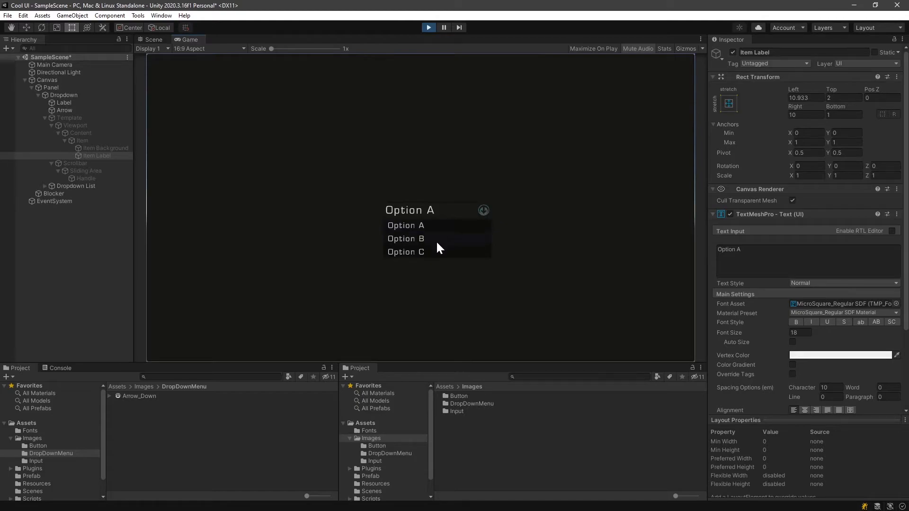
left_click(433, 254)
left_click(433, 237)
left_click(482, 208)
left_click(441, 224)
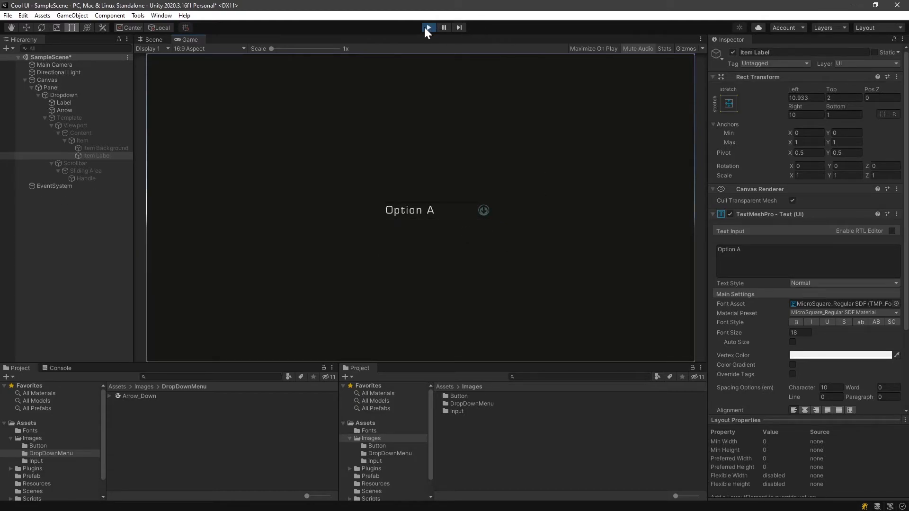
left_click(425, 27)
Set the template Scrollbar's background image colour to the first dark swatch with an alpha of 175.
left_click(76, 163)
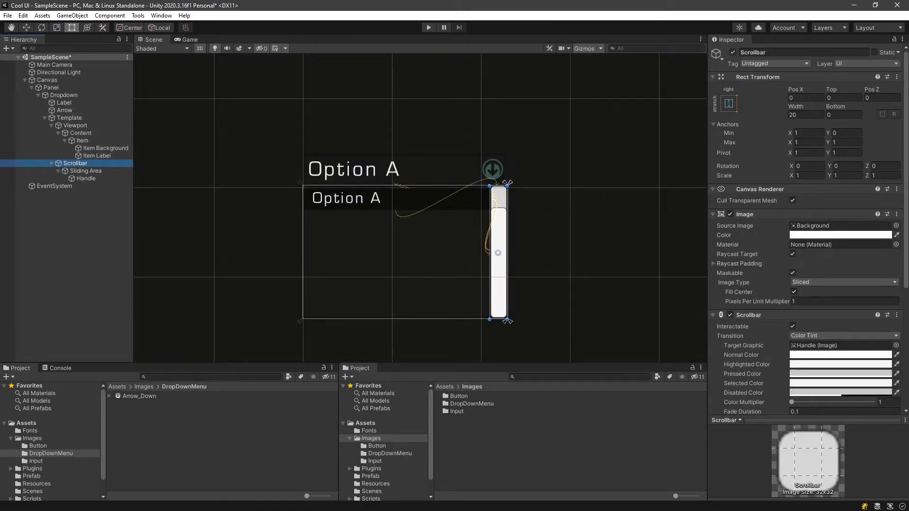
left_click(805, 235)
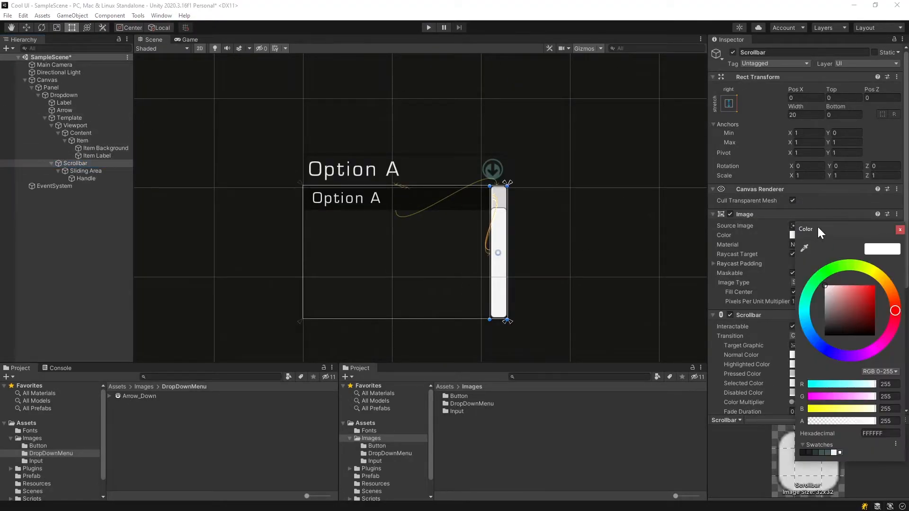
left_click(802, 453)
type("175")
left_click(754, 456)
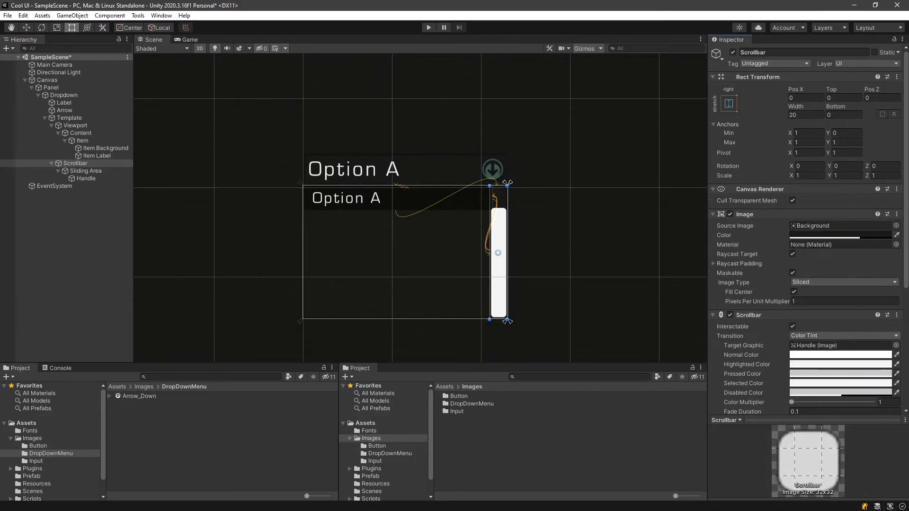
Set the scrollbar Handle's image colour to the teal swatch 3C5651.
left_click(90, 171)
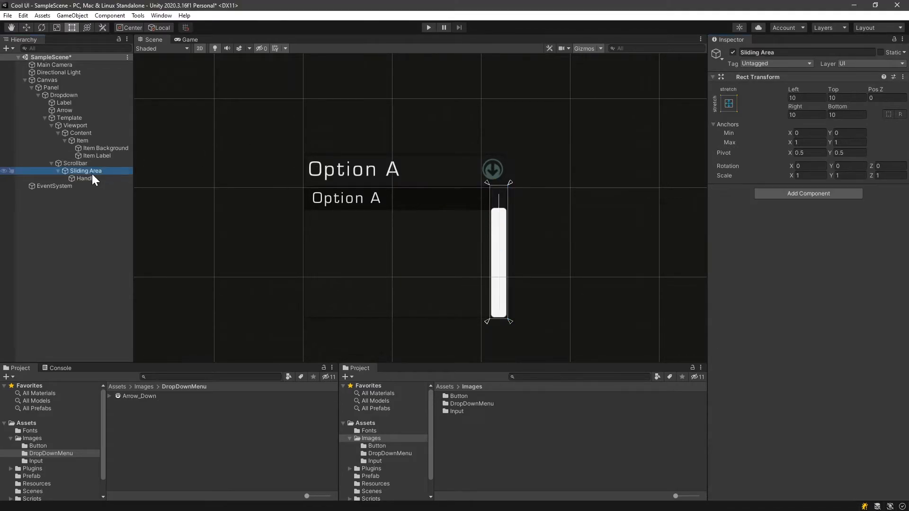
left_click(87, 178)
left_click(873, 244)
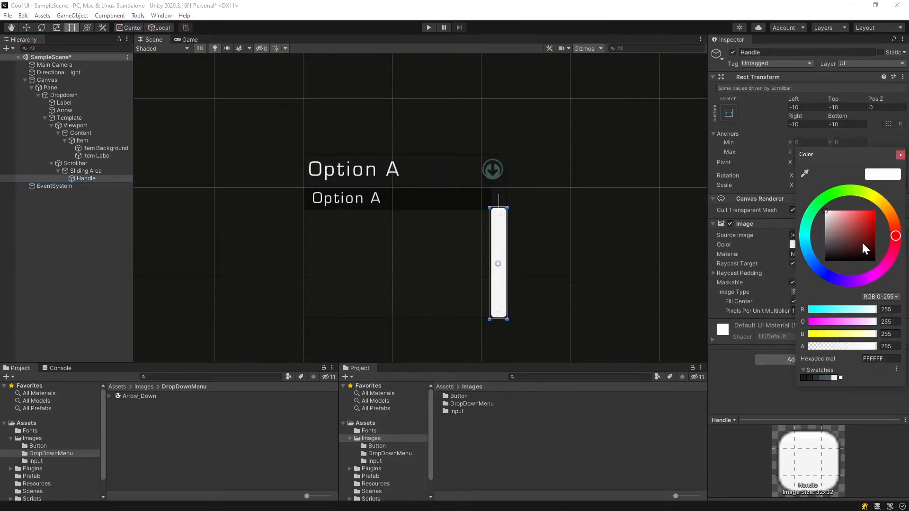
left_click(823, 377)
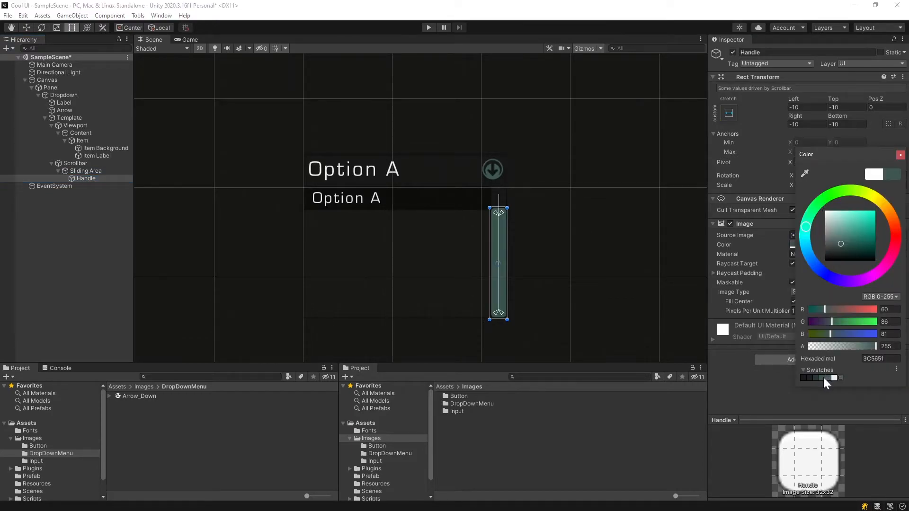
left_click(742, 384)
Run the scene and pick an option from the opened dropdown list to check it.
left_click(429, 28)
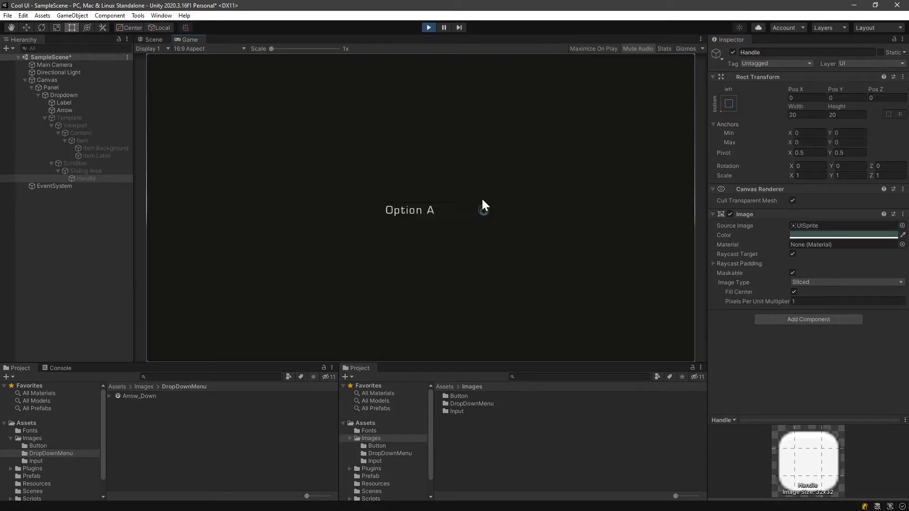
left_click(487, 212)
left_click(447, 244)
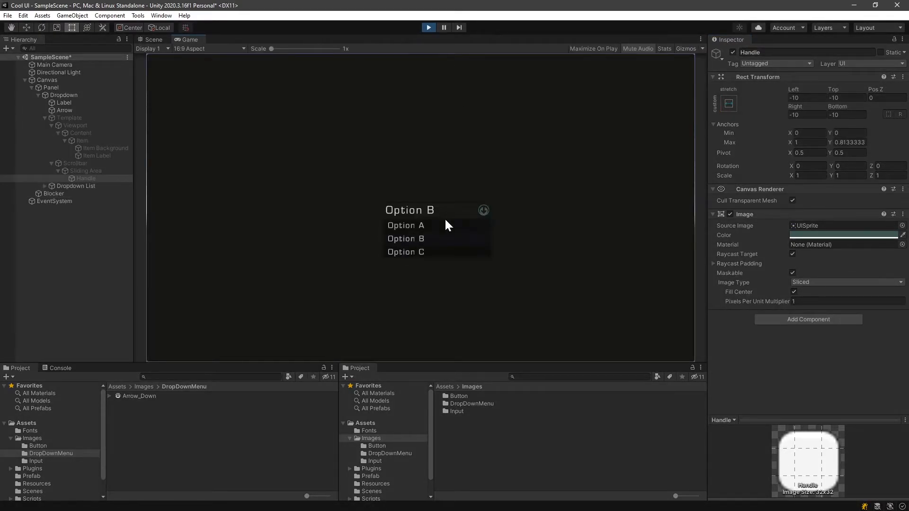
Add six more entries to the Dropdown's option list while the scene is playing.
left_click(64, 95)
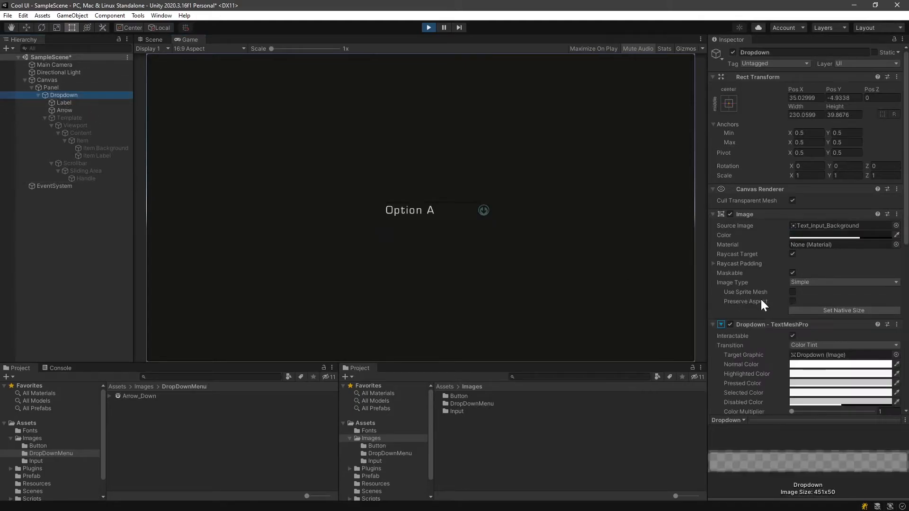
scroll(767, 303, "down", 10)
left_click(874, 303)
left_click(874, 321)
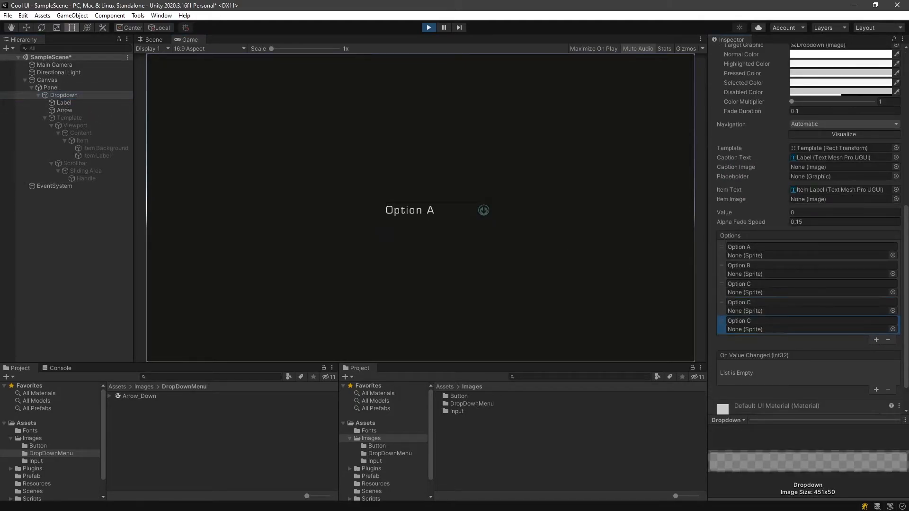
left_click(874, 340)
left_click(874, 358)
left_click(874, 377)
left_click(876, 395)
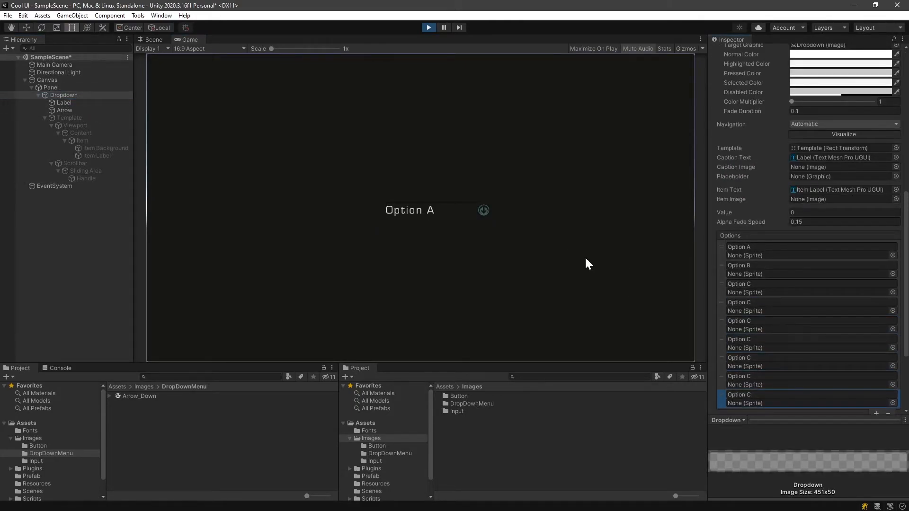
Open the lengthened dropdown list, scroll it with the styled scrollbar handle, and pick options to test it.
left_click(480, 208)
left_click(462, 250)
left_click(483, 216)
left_click_drag(486, 229, 485, 280)
left_click(442, 263)
left_click(481, 211)
left_click(434, 240)
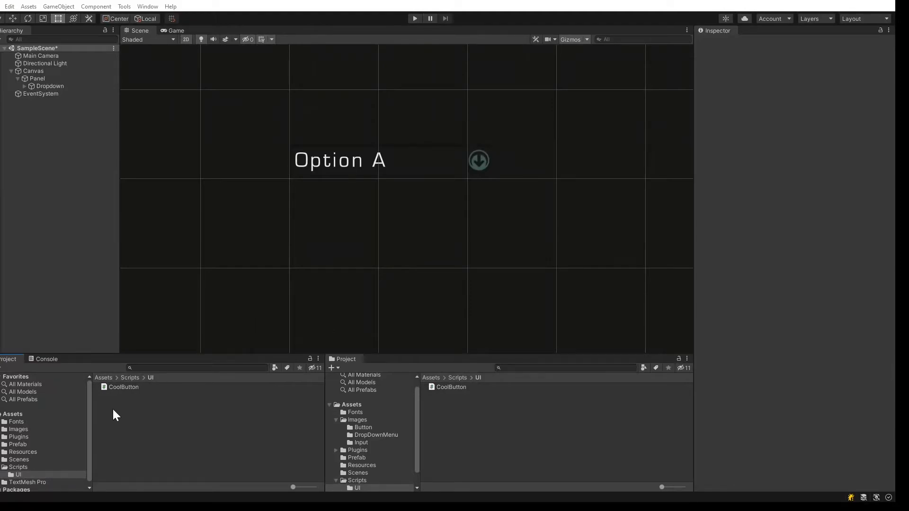
Create a C# script named CoolDropDrown in the Scripts/UI folder.
right_click(126, 419)
mouse_move(156, 168)
left_click(309, 132)
type("CoolDro")
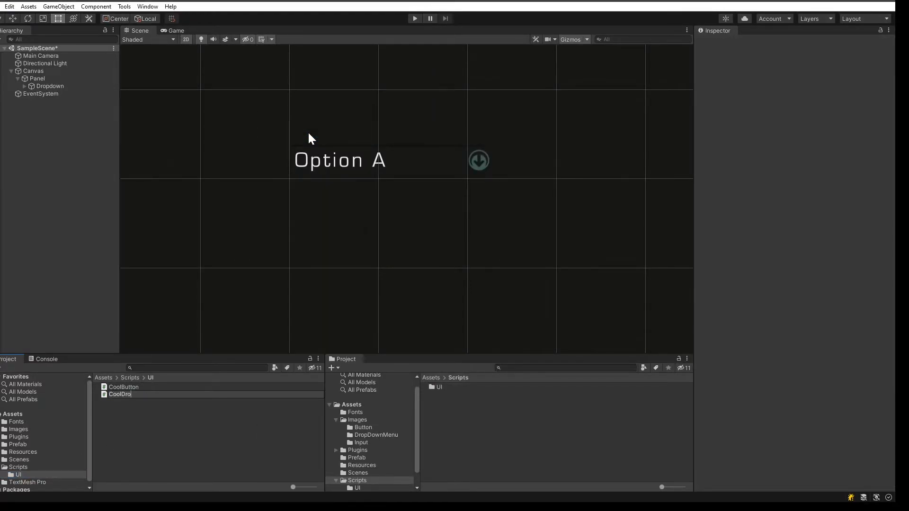
type("pDrown")
key("Return")
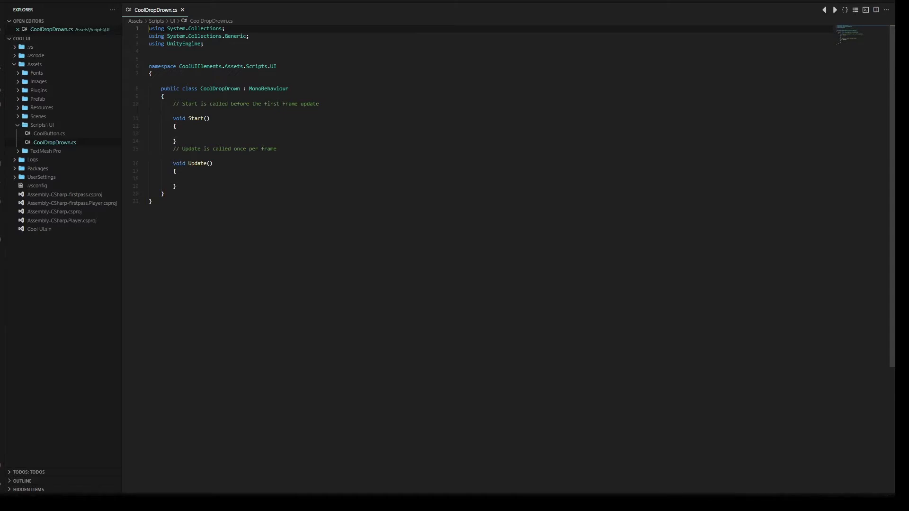
Insert a [Header("Properties")] attribute at the start of the CoolDropDrown class body, above the Start method.
left_click(166, 89)
key("Return")
key("Return")
key("Up")
type("[Header(\"Properties\")]")
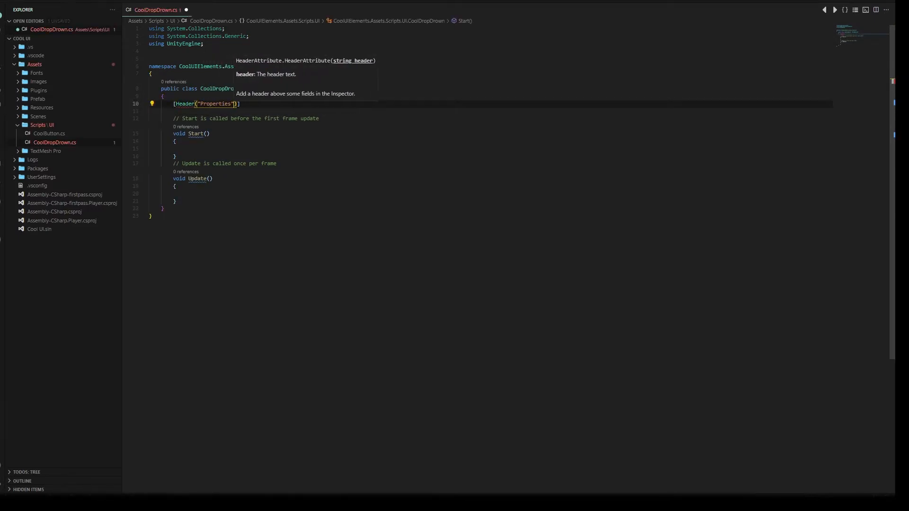
Declare the serialized field public List<OptionData> Options under the header and import static TMPro.TMP_Dropdown.
key("Return")
type("[SerializeField] public ")
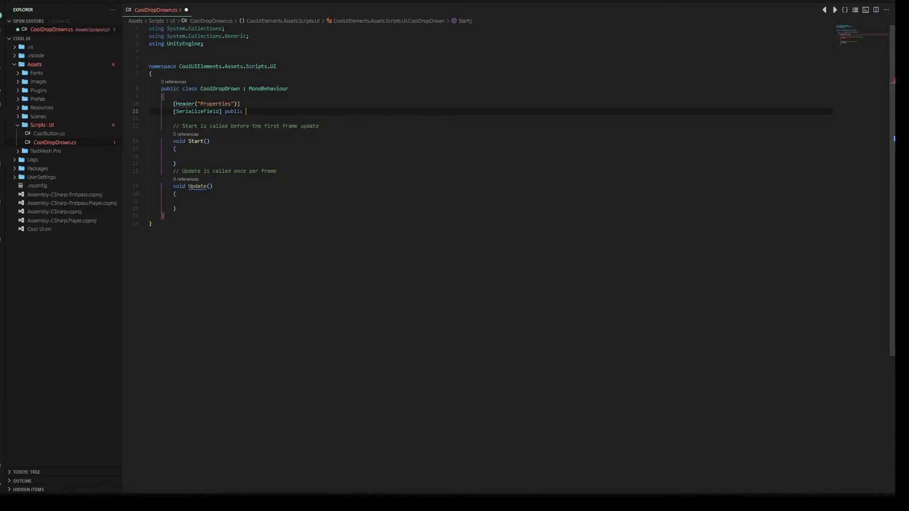
type("List<OptionData> Options;")
key("ctrl+.")
left_click(152, 118)
key("Return")
Declare the serialized public fields string Selected and int SelectedIndex below Options.
key("Return")
type("[SerializeField] ")
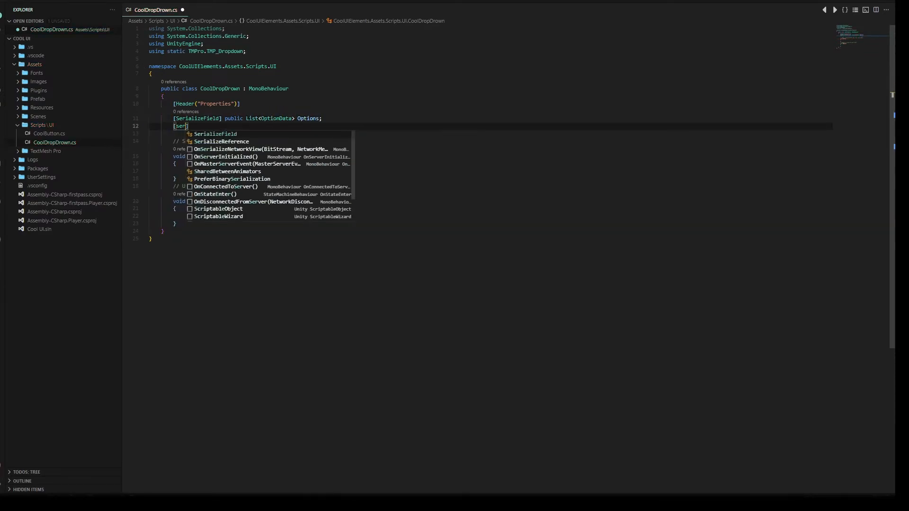
type("public string Selected;")
key("Return")
type("[SerializeField] public int SelectedIndex;")
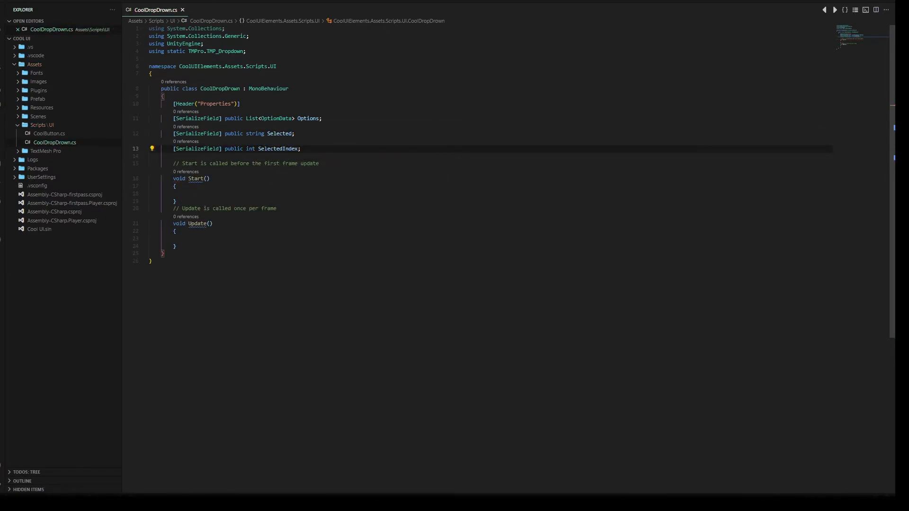
Declare the field private TMP_Dropdown _dropDownControl below SelectedIndex and import the TMPro namespace.
left_click(176, 186)
left_click(174, 156)
key("Return")
type("private TMP_Dropdown _dropDownControl;")
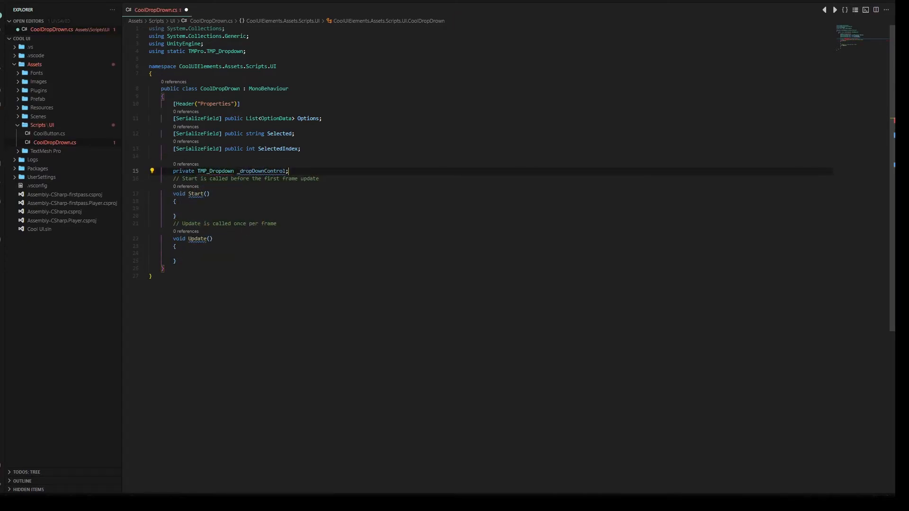
key("Return")
key("Up")
left_click(153, 171)
left_click(180, 182)
left_click(295, 141)
In Start, assign _dropDownControl from GetComponent<TMP_Dropdown>().
left_click(176, 223)
left_click(177, 231)
key("Return")
left_click(150, 224)
type("_dropDownControl = GetComponent")
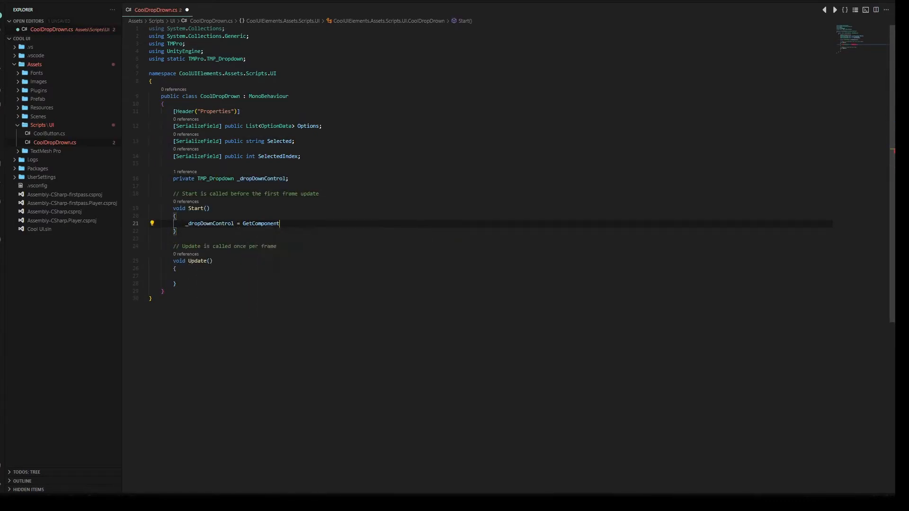
type("<Tmp_D")
key("Tab")
type(">();")
Set _dropDownControl.options = Options on the following line of Start.
key("Return")
type("_dropDownControl.op")
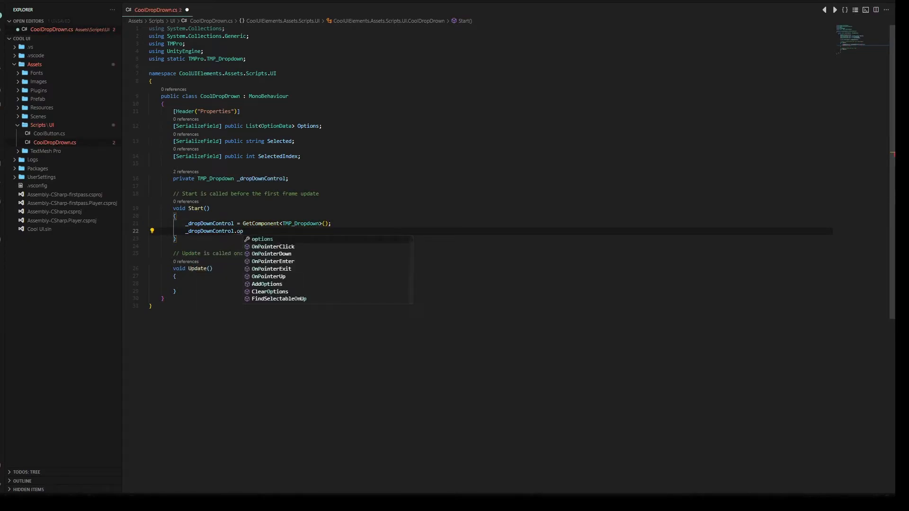
key("Tab")
type("= Opt")
key("Tab")
type(";")
At the end of Start, register DropDownMenuValueChanged as a listener on _dropDownControl.onValueChanged.
key("Return")
key("Return")
type("_dro")
key("Tab")
type(".onV")
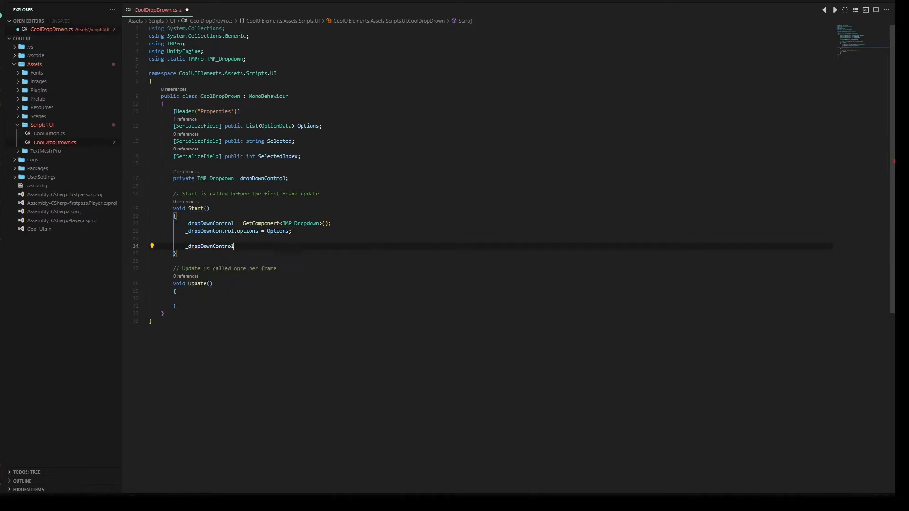
key("Tab")
type(".Add")
key("Tab")
type("(DropDownMenuValueChanged);")
Generate the missing DropDownMenuValueChanged method and move it below Update, separated by one blank line.
left_click(152, 246)
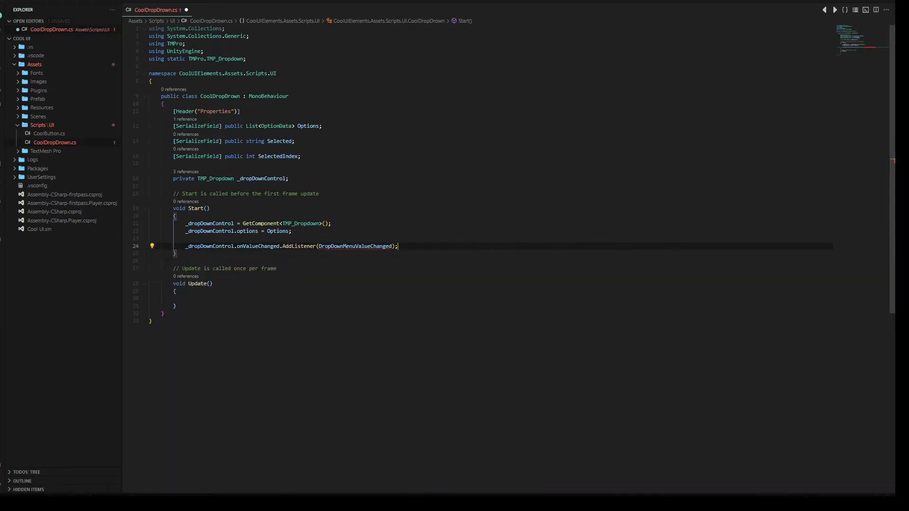
key("Return")
left_click_drag(176, 307, 149, 269)
key("ctrl+c")
key("BackSpace")
key("BackSpace")
key("BackSpace")
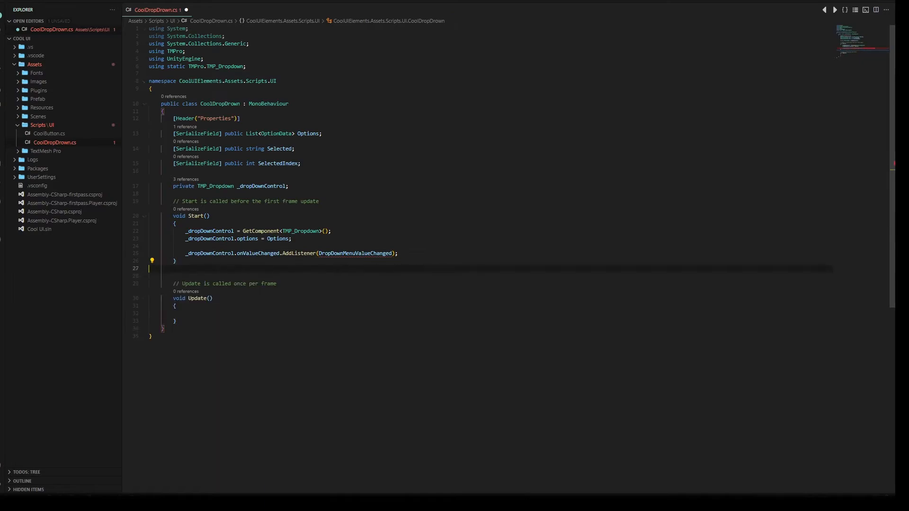
key("ctrl+z")
key("Delete")
left_click(176, 306)
left_click(177, 314)
key("Return")
key("Return")
key("ctrl+v")
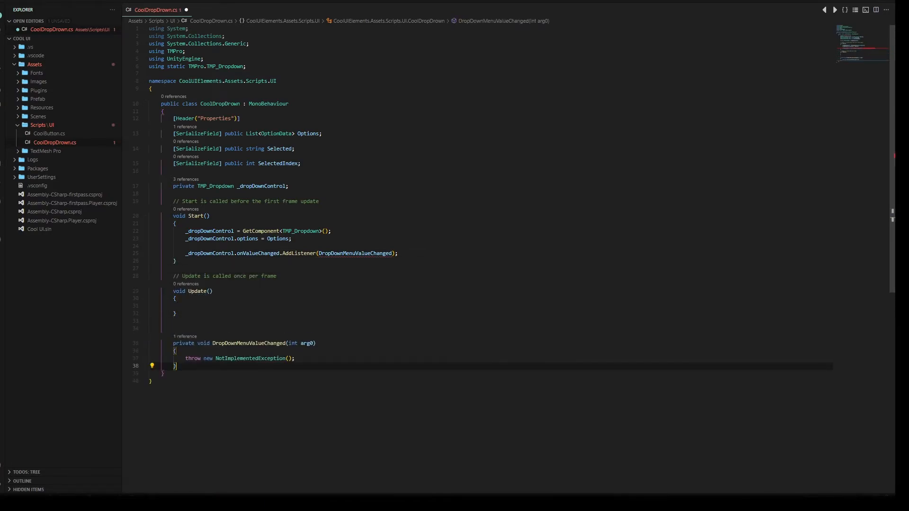
left_click(177, 321)
key("BackSpace")
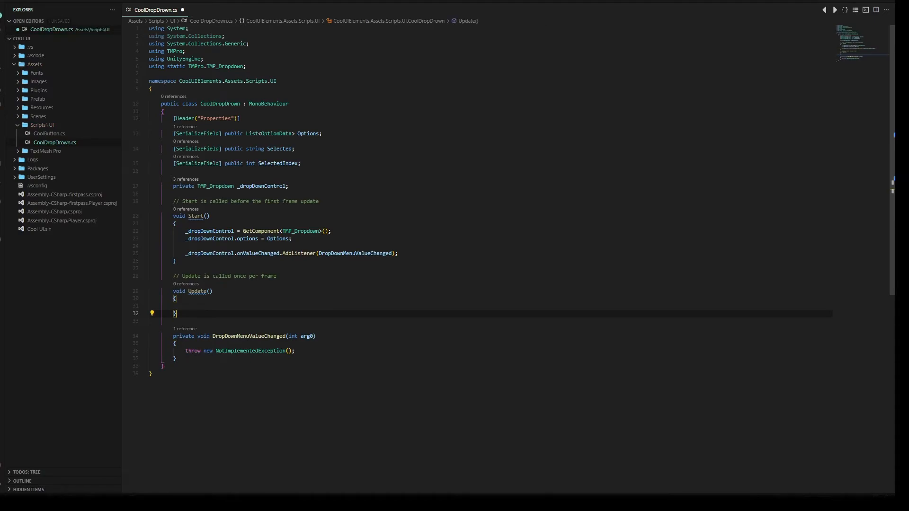
Rename the int parameter of DropDownMenuValueChanged to index.
double_click(307, 336)
type("int")
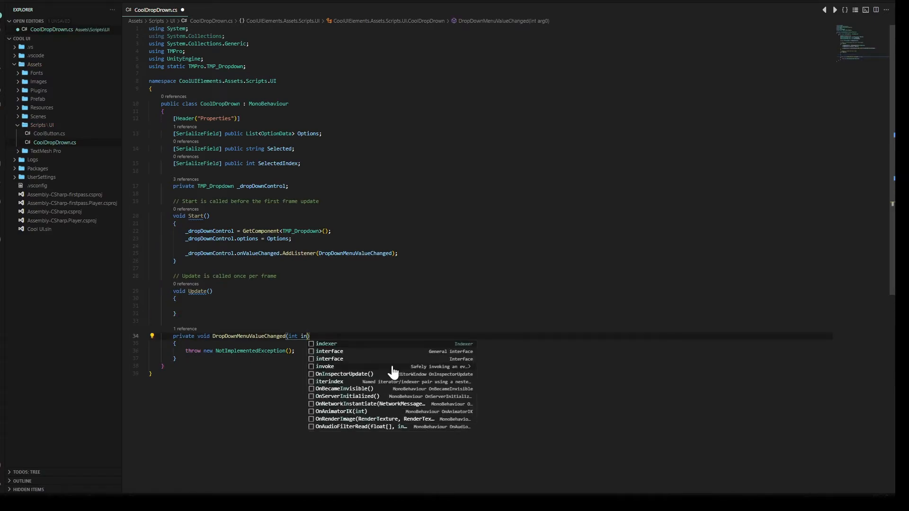
key("BackSpace")
type("dex")
key("Escape")
Replace the exception in DropDownMenuValueChanged with Selected = Options[index].text; and SelectedIndex = index;.
left_click(149, 268)
left_click_drag(295, 350, 186, 351)
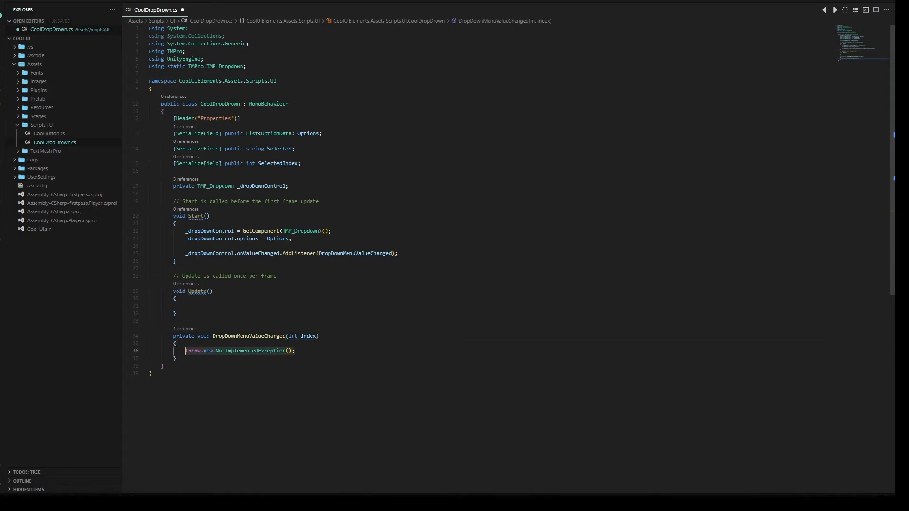
type("Selected ")
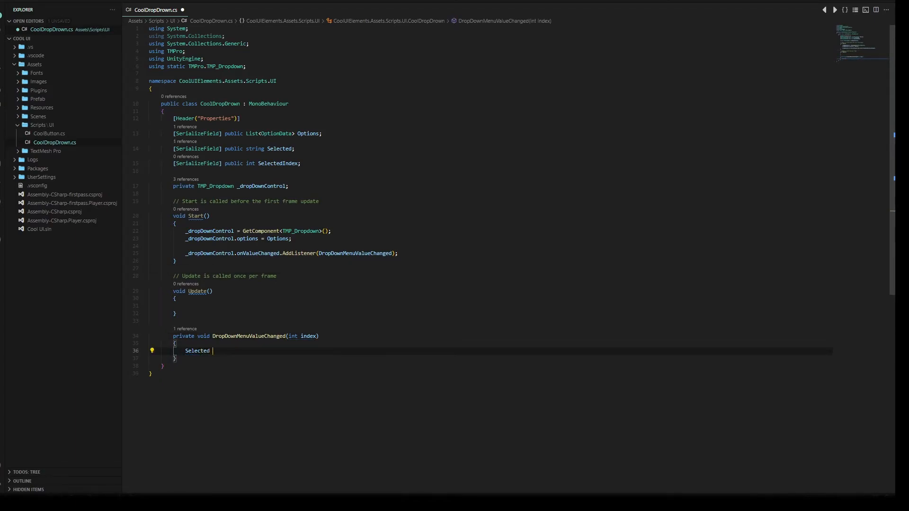
type("= Options[index]")
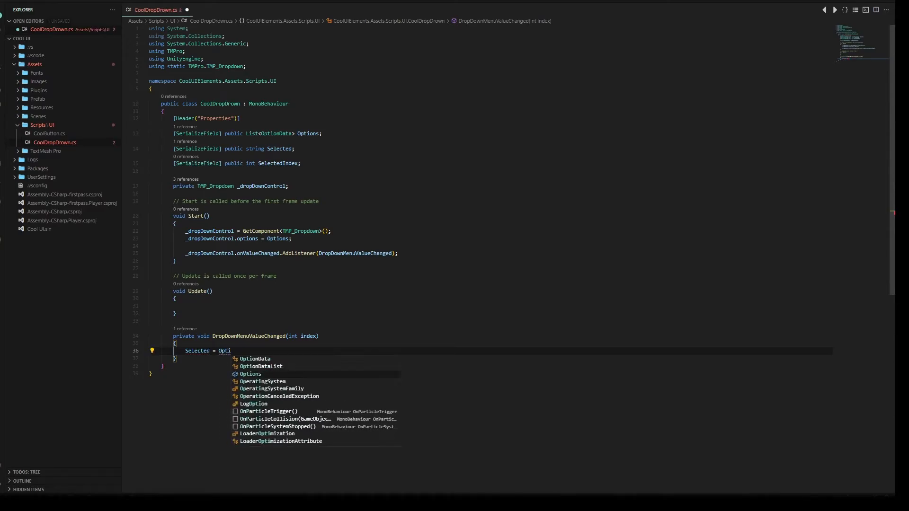
type(".text;")
key("Return")
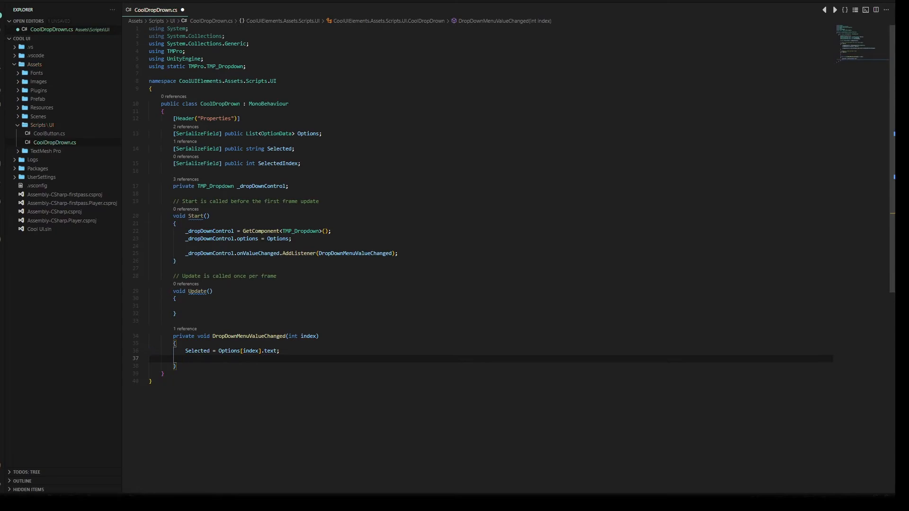
type("SelectedIndex = index;")
Delete the Update method with its comment, leaving a blank line before DropDownMenuValueChanged.
left_click(277, 276)
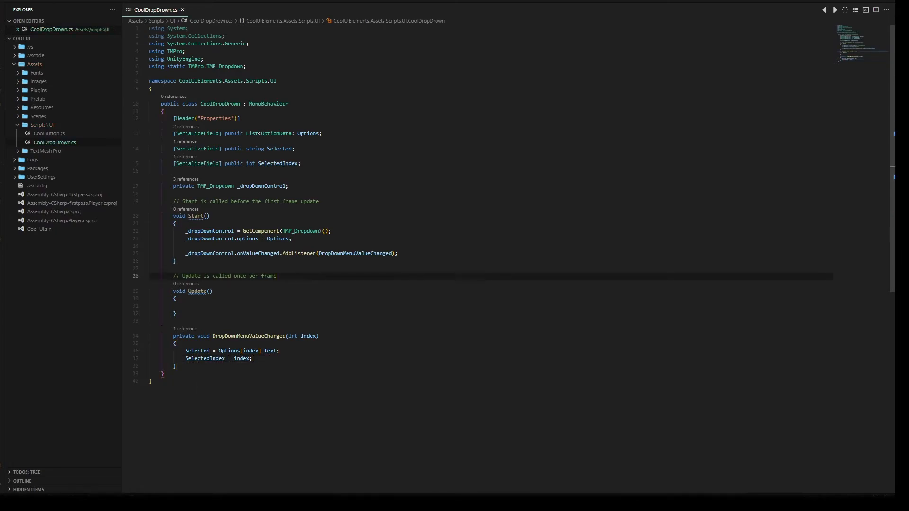
left_click_drag(161, 321, 149, 276)
key("BackSpace")
key("BackSpace")
key("BackSpace")
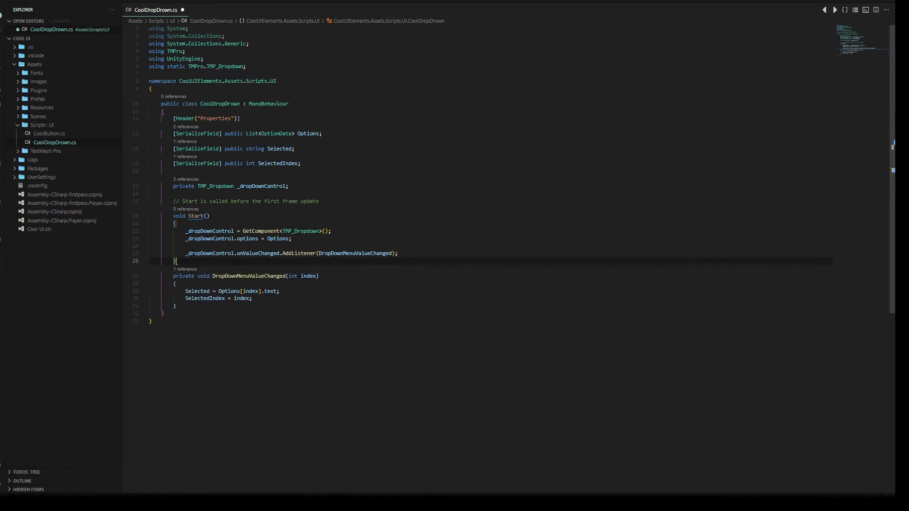
key("Return")
Add the method signature public void SetOptions(List<OptionData> options) below DropDownMenuValueChanged.
left_click(176, 314)
key("Return")
key("Return")
key("Return")
key("Return")
key("Up")
key("Up")
type("public void SetOpti")
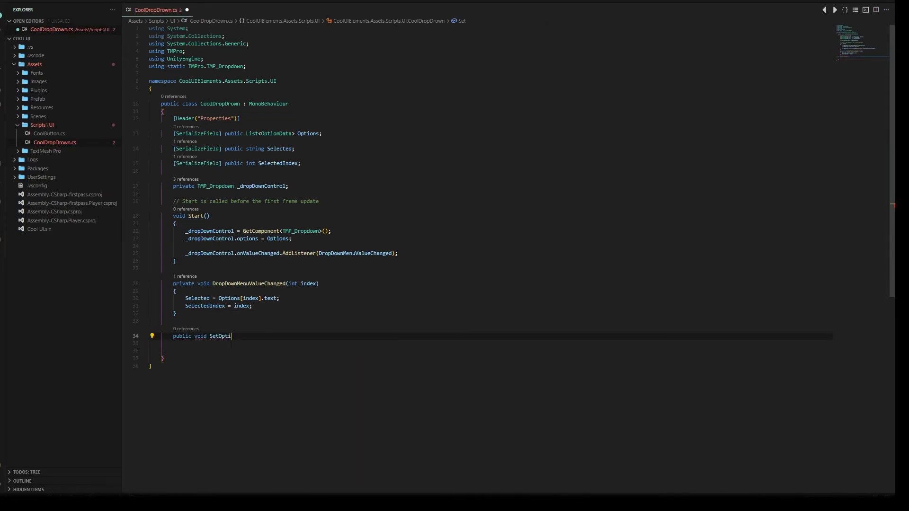
type("ons(List<OptionData> options")
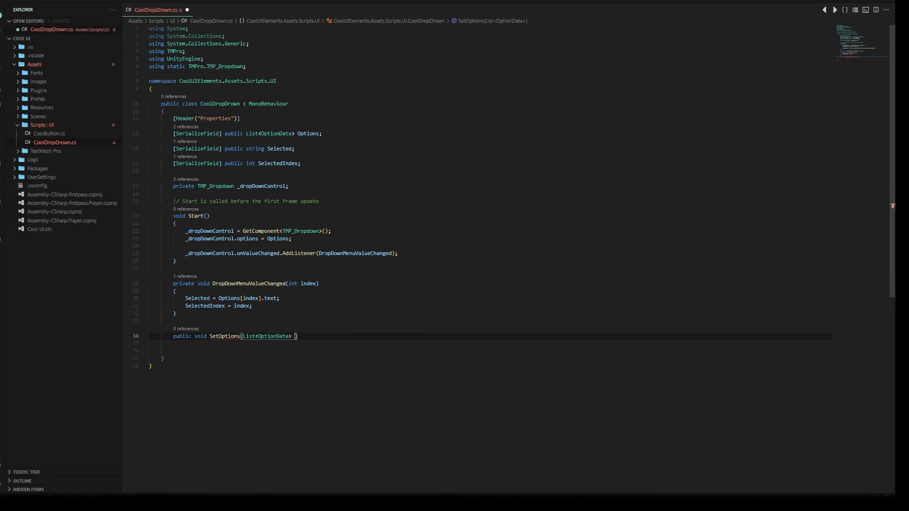
key("End")
key("Return")
key("Return")
key("Up")
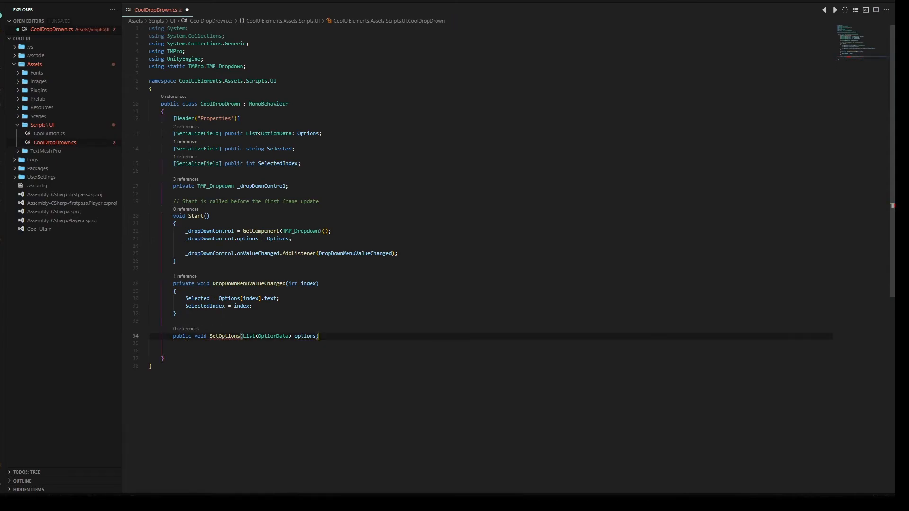
Fill SetOptions with Options = options; and _dropDownControl.options = Options; and format the document.
type("{")
key("Return")
type("Options ")
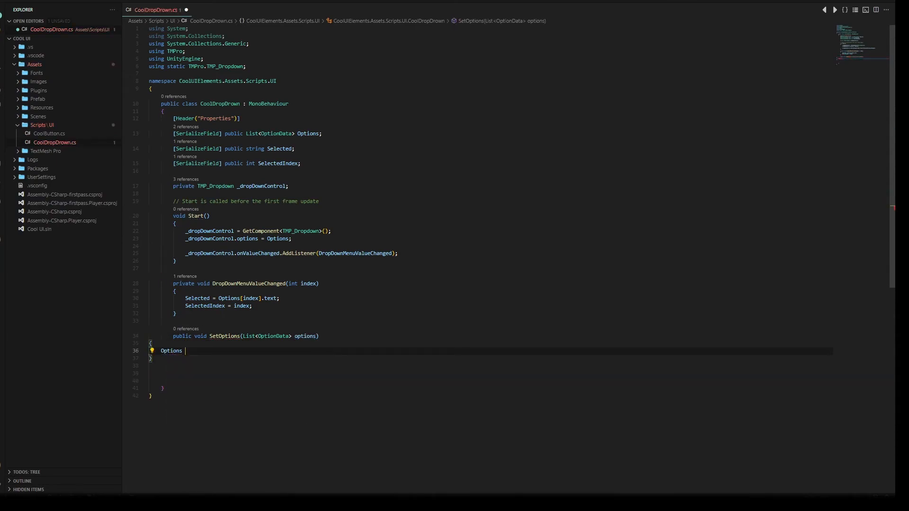
type("= options;")
key("Return")
type("_dropDownControl.")
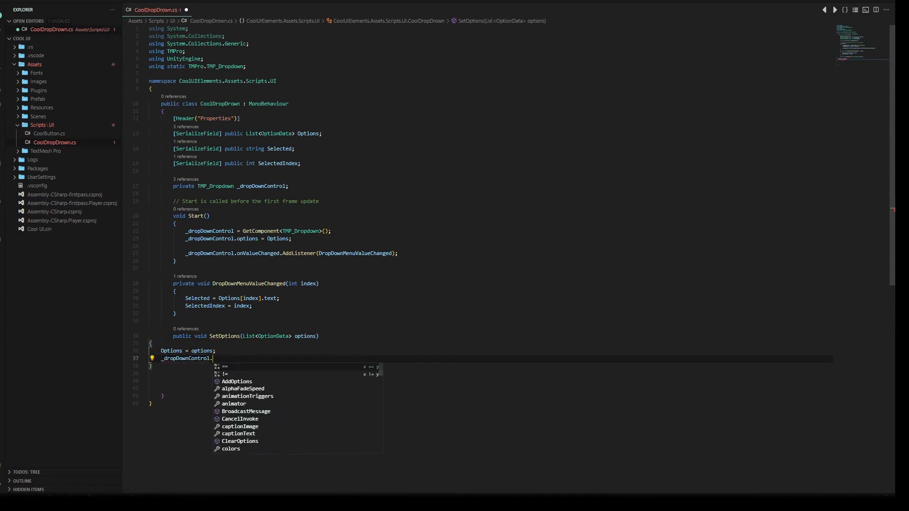
type("options = Options;")
key("ctrl+a")
key("shift+alt+f")
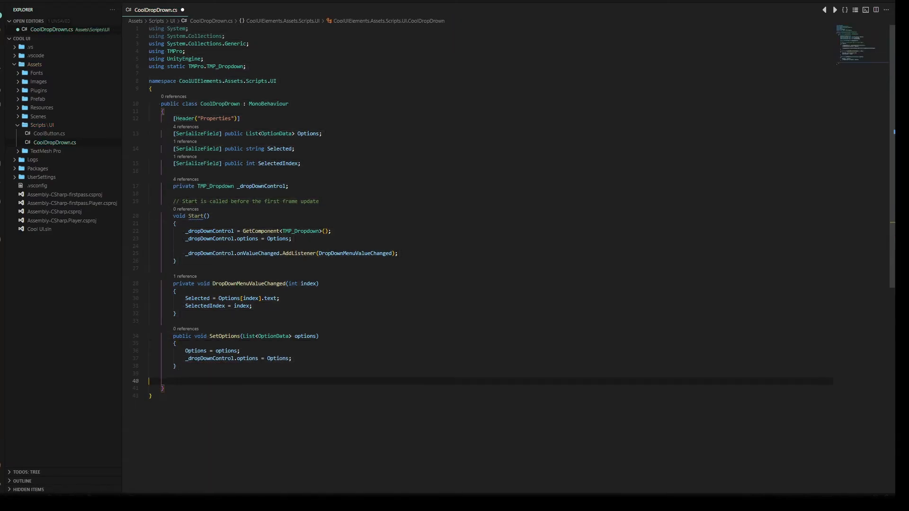
Remove the unused using directives and delete the comment line above Start.
left_click(206, 36)
key("ctrl+period")
key("Return")
left_click_drag(320, 186, 150, 186)
key("BackSpace")
key("BackSpace")
key("BackSpace")
key("Return")
Document SetOptions with the XML summary "Sets options for dropdown menu" and the parameter text "Options to set", and save the script.
key("Down")
key("Down")
key("Down")
key("Down")
key("Down")
key("Down")
key("Down")
key("Down")
key("Down")
key("Down")
key("Down")
key("Down")
key("Down")
key("Down")
key("Down")
key("Return")
key("Up")
type("///")
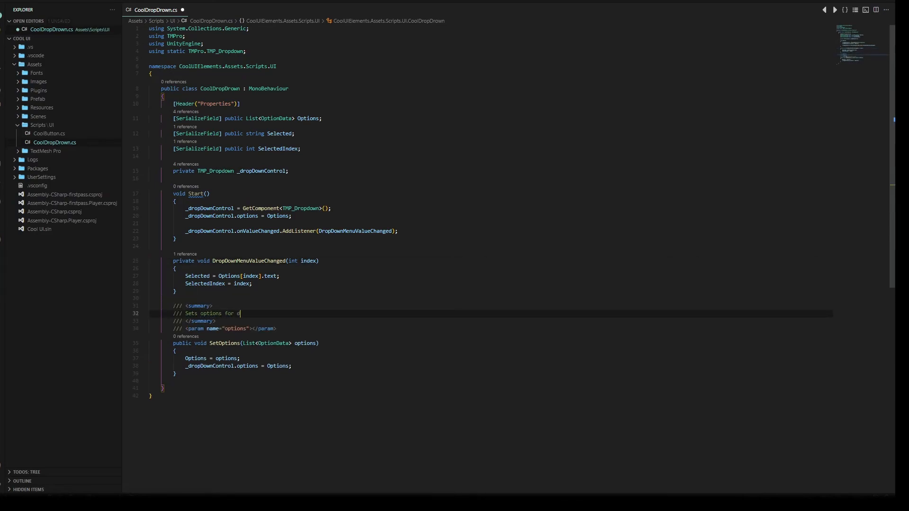
type("nu")
key("Down")
key("Down")
key("Left")
key("Left")
key("Left")
key("Left")
key("Left")
key("Left")
key("Left")
key("Left")
type("Options to set")
key("ctrl+s")
left_click(208, 194)
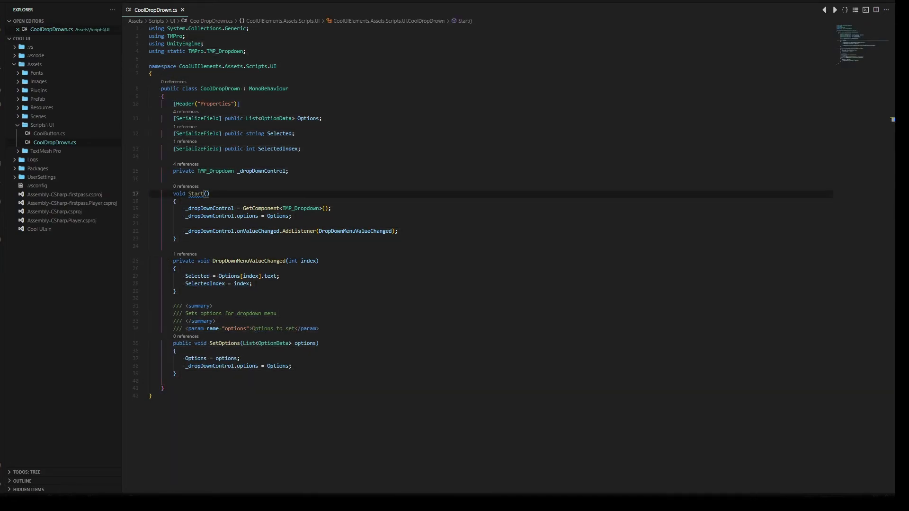
Switch to Unity and add the Cool Drop Drown script component to the Dropdown object.
key("alt+Tab")
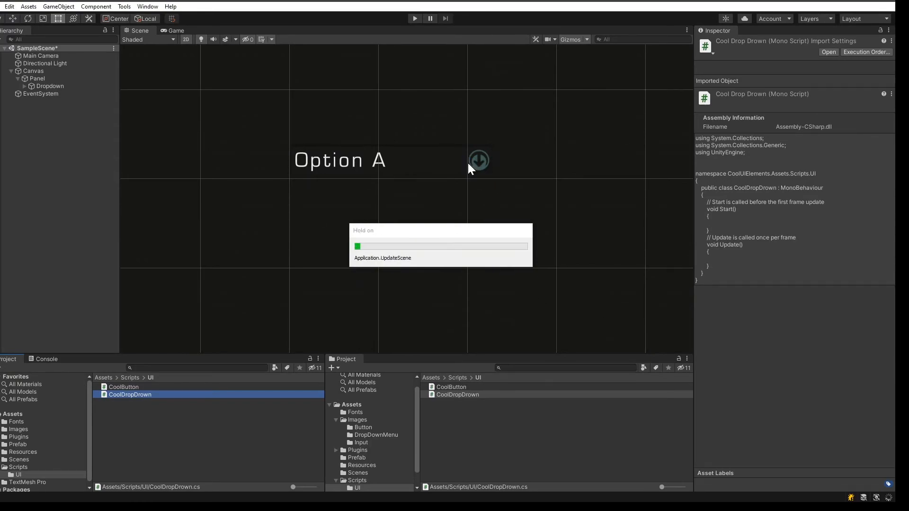
left_click(34, 71)
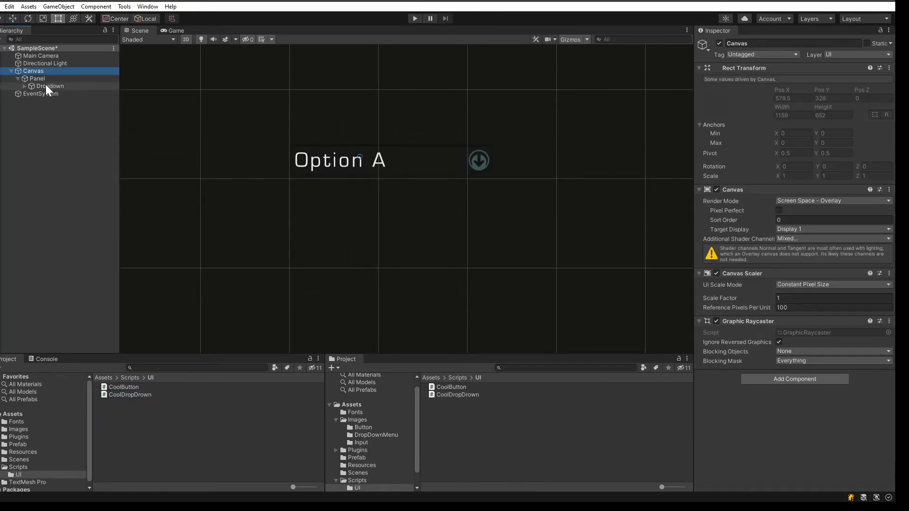
left_click(50, 86)
left_click(747, 315)
left_click(731, 206)
left_click(794, 261)
type("Cool")
left_click(786, 304)
Add two entries to the component's Options list with the texts Option A and Option B.
left_click(715, 262)
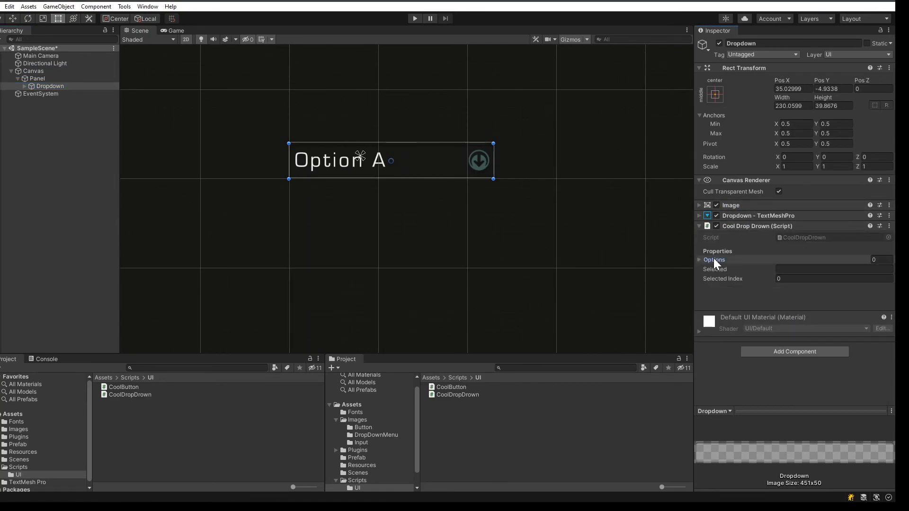
left_click(881, 289)
left_click(725, 274)
left_click(805, 282)
type("Option A")
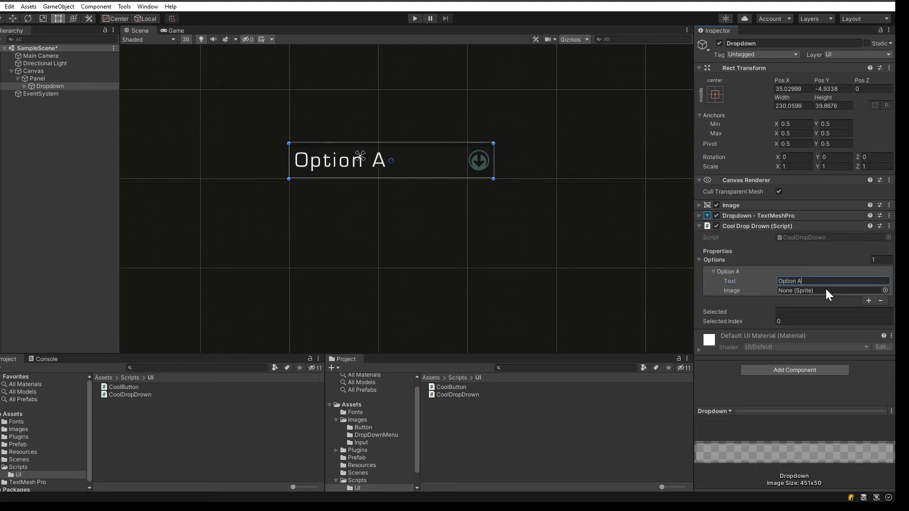
left_click(869, 300)
left_click(815, 309)
type("Option B")
Run the scene, choose Option B in the dropdown and check the component's Selected and Selected Index properties.
left_click(415, 19)
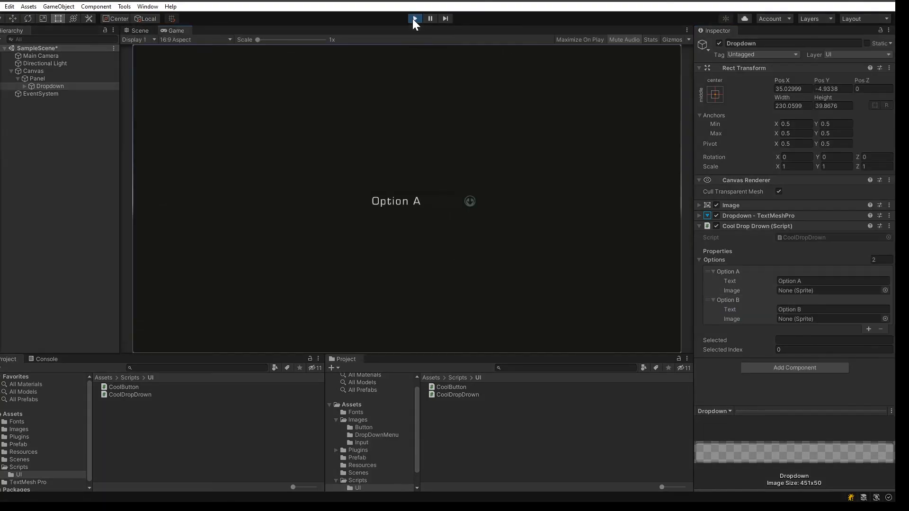
left_click(470, 204)
left_click(423, 231)
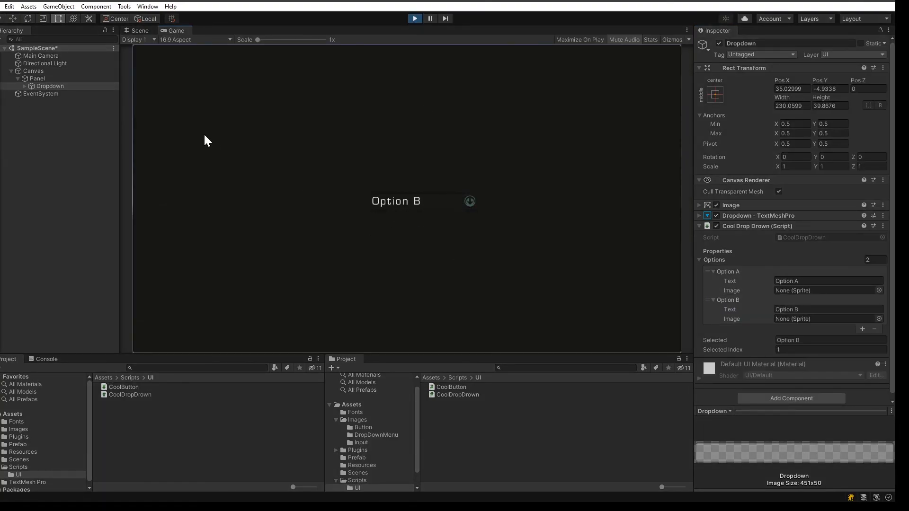
scroll(784, 340, "down", 1)
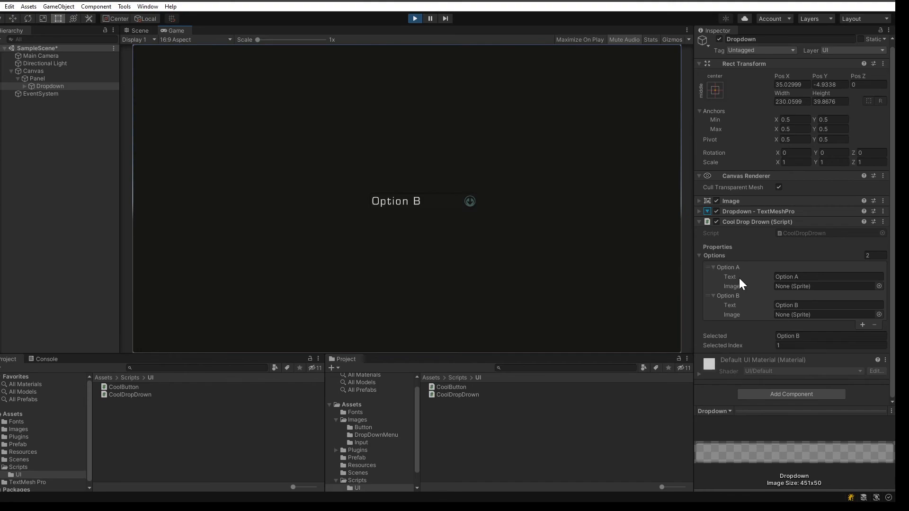
scroll(701, 261, "up", 1)
left_click(702, 260)
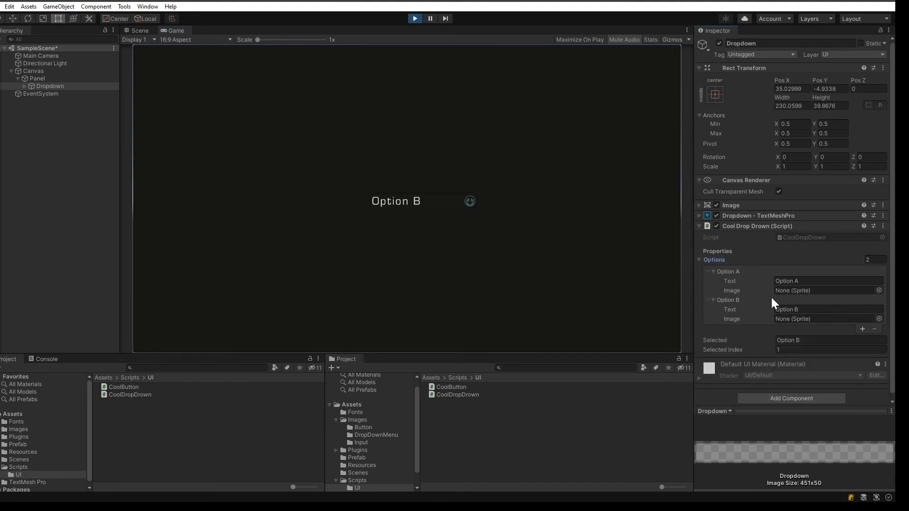
left_click(710, 261)
Test the running dropdown by choosing Option A and Option B in turn, and stop play mode.
left_click(474, 208)
left_click(439, 218)
left_click(469, 205)
left_click(419, 226)
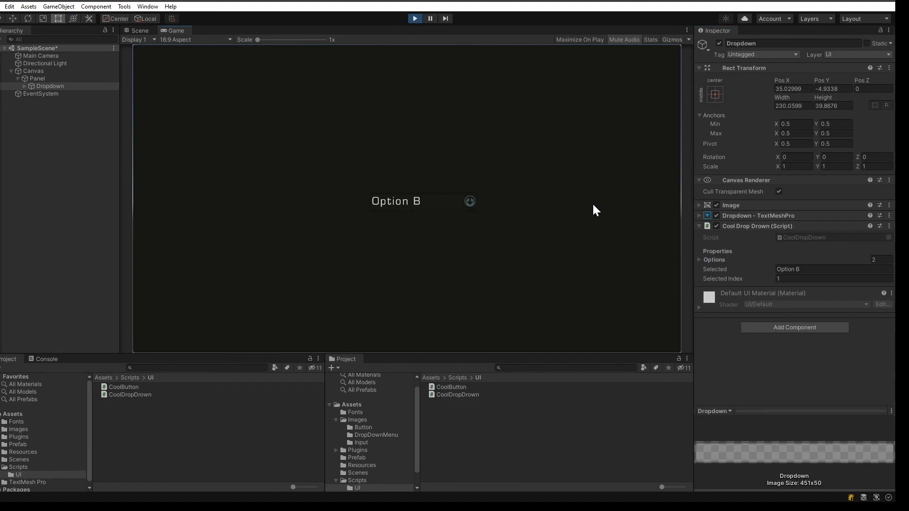
left_click(469, 202)
left_click(415, 19)
Change the text of the first entry in the component's Options list to Normal.
left_click(708, 260)
left_click(828, 281)
type("Normal")
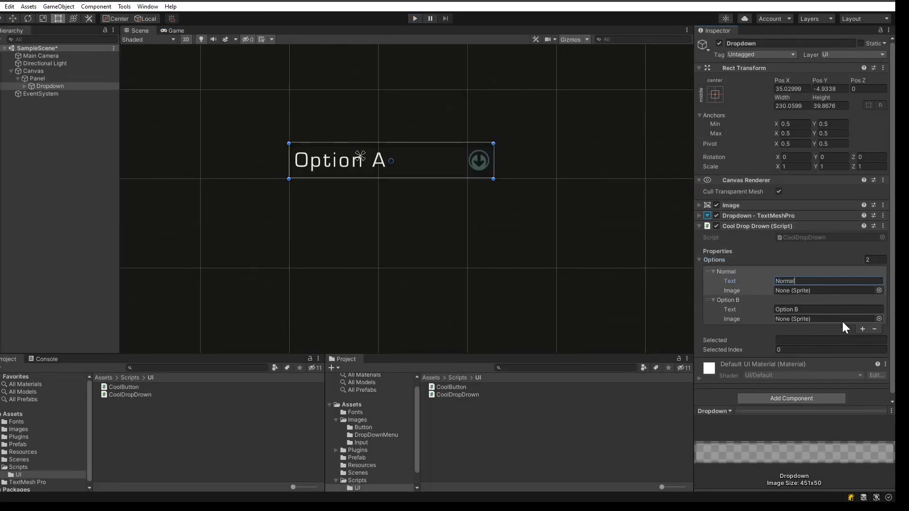
Add a third entry to the component's Options list and set the three texts to Normal, Easy and Pro in order.
key("Tab")
type("Easy")
left_click(828, 281)
type("Easy")
left_click(863, 329)
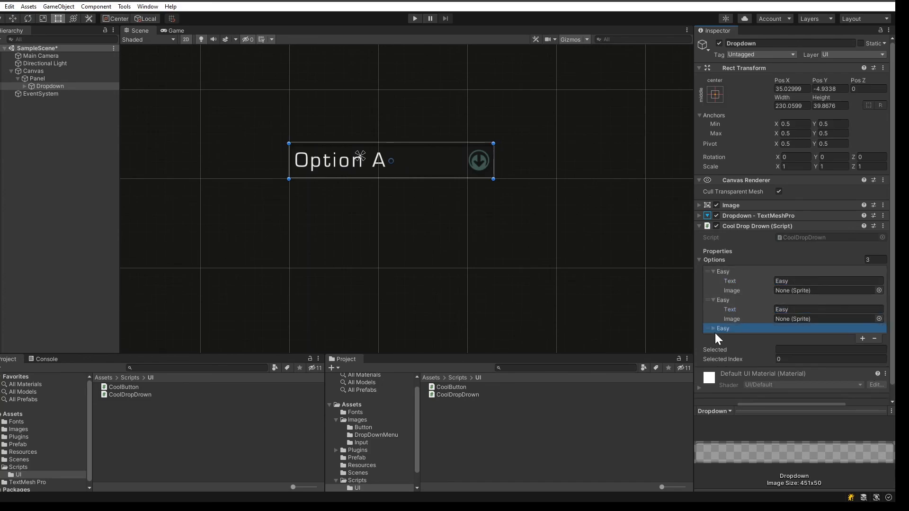
scroll(812, 325, "down", 2)
left_click(829, 305)
left_click(801, 249)
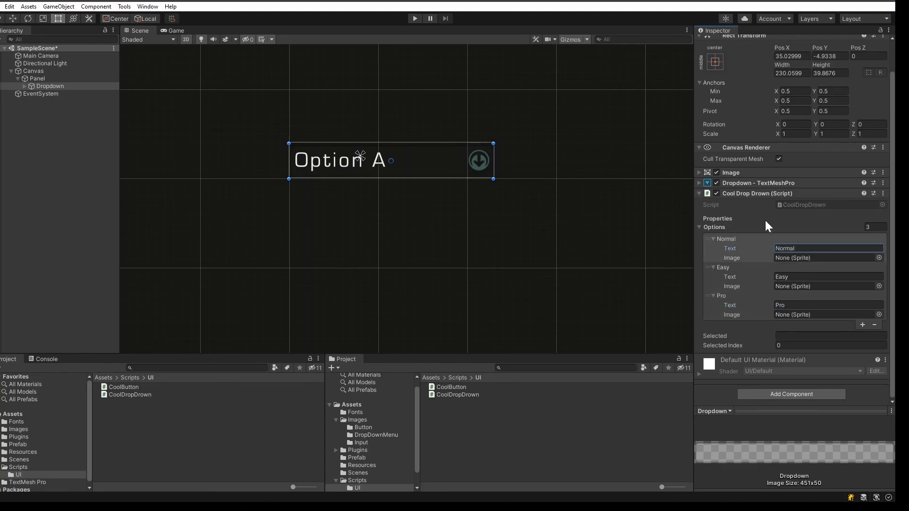
Run the scene and test the dropdown by choosing its different options in turn, finishing on Normal.
left_click(418, 20)
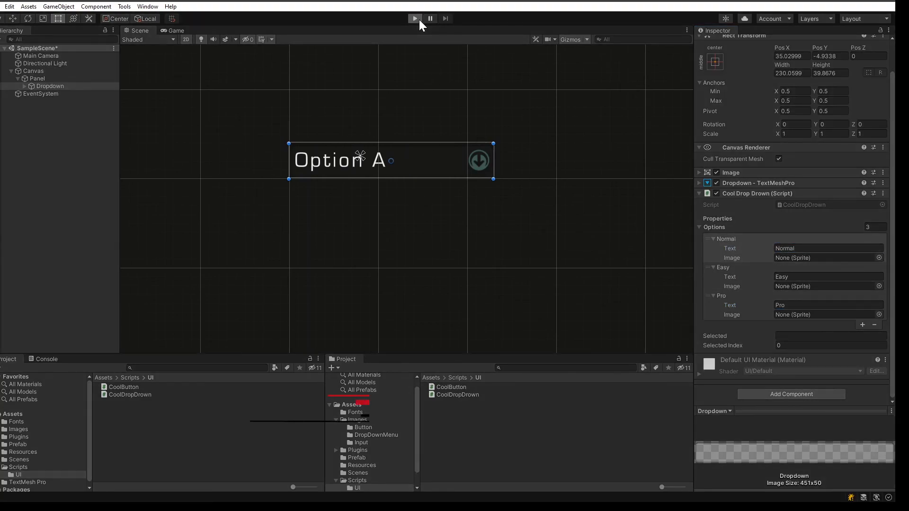
left_click(469, 202)
left_click(411, 231)
left_click(428, 203)
left_click(425, 242)
left_click(424, 203)
left_click(421, 215)
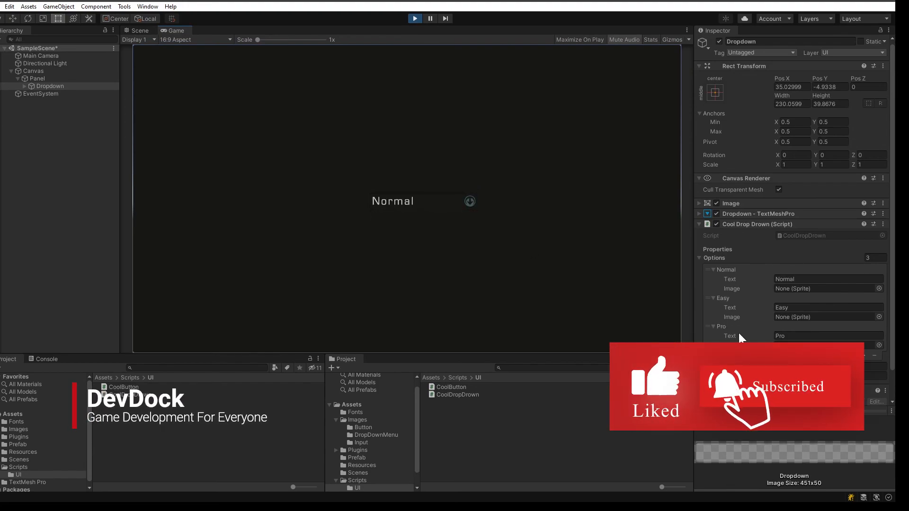